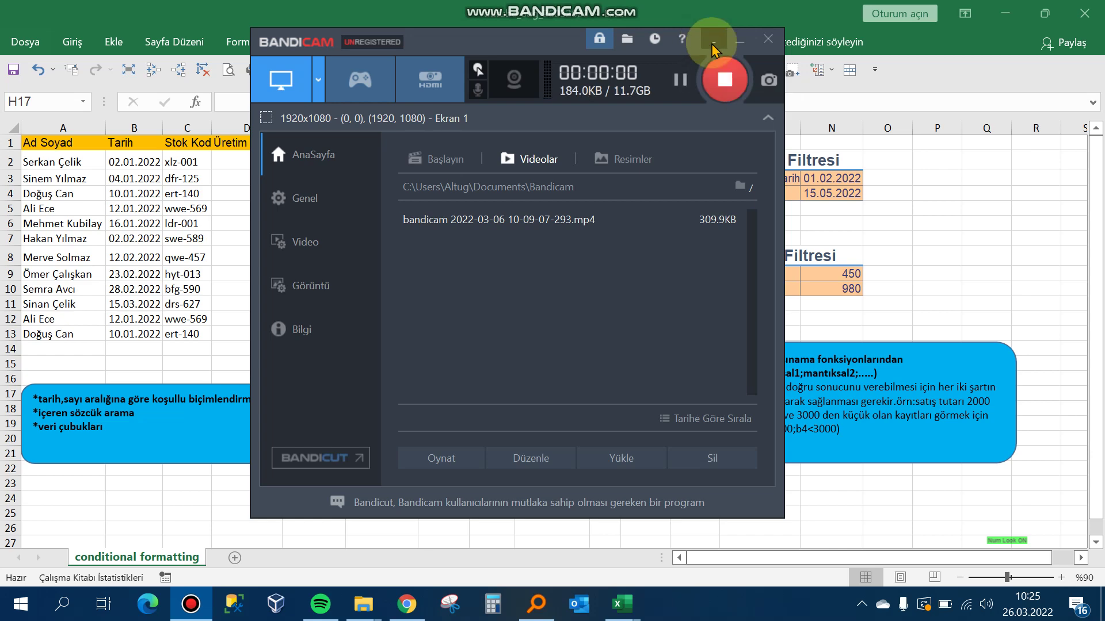
Step: Minimize the Bandicam recorder window to reveal the sales spreadsheet
click(712, 44)
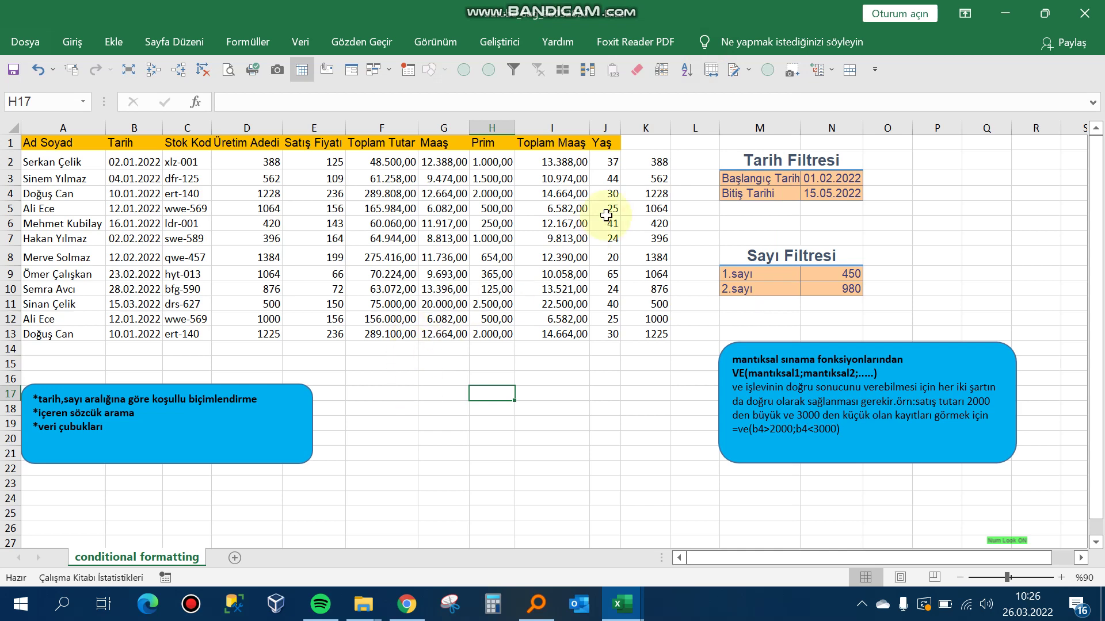
click(555, 375)
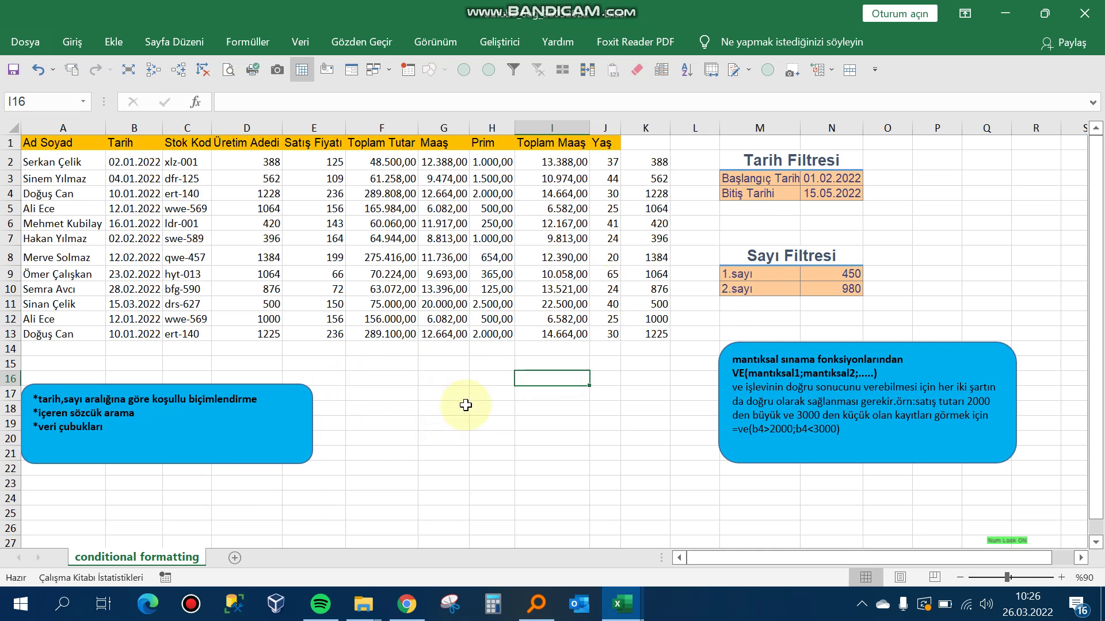
click(463, 392)
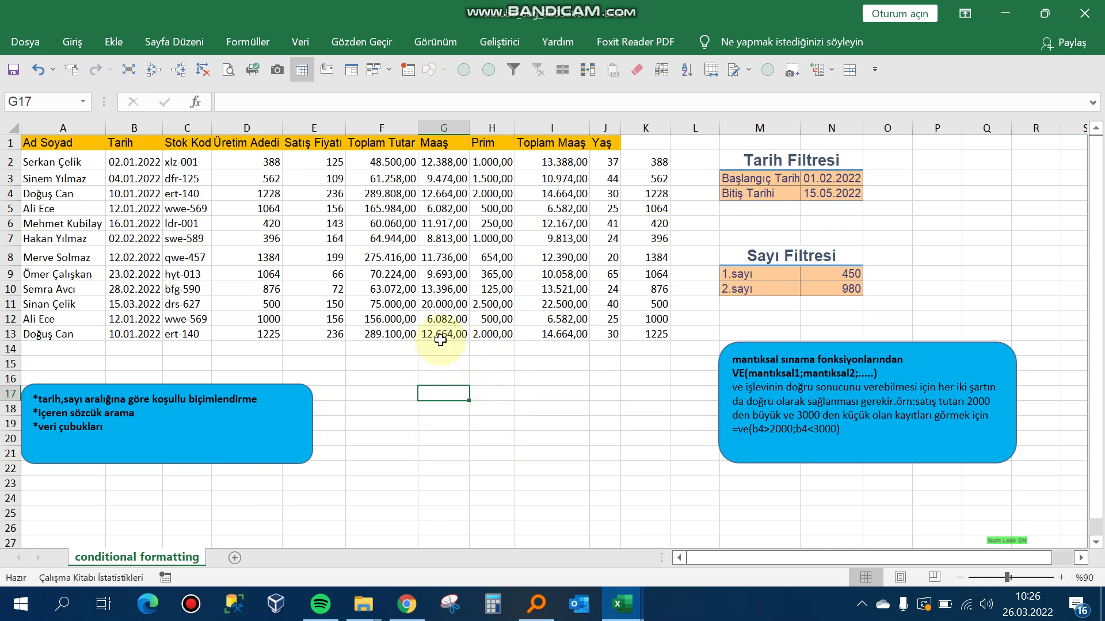
click(241, 197)
click(61, 138)
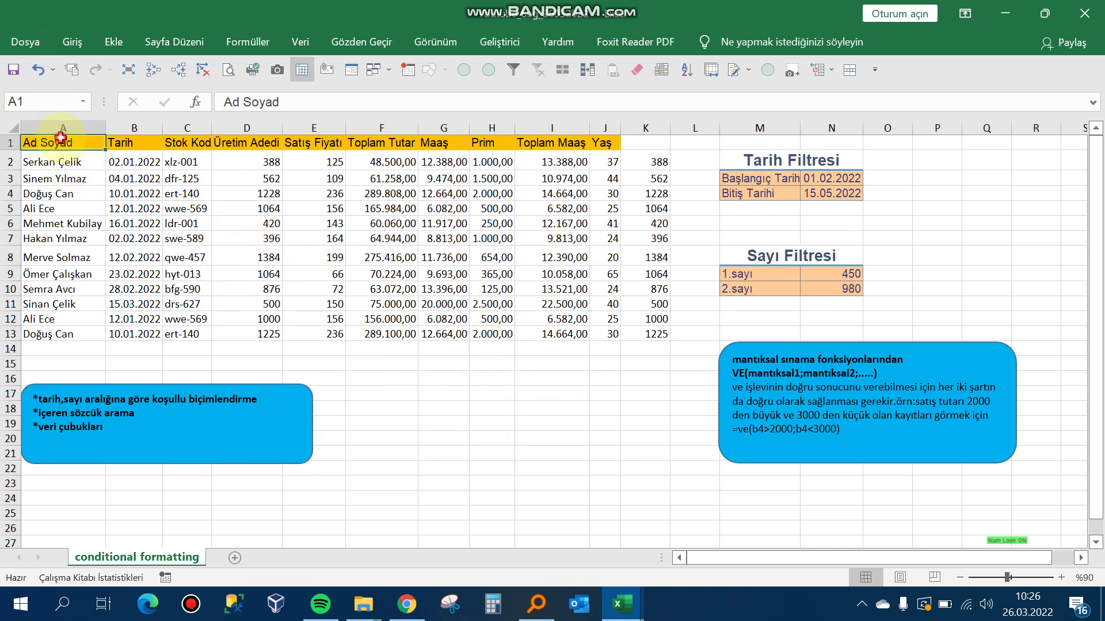
drag(60, 138, 656, 334)
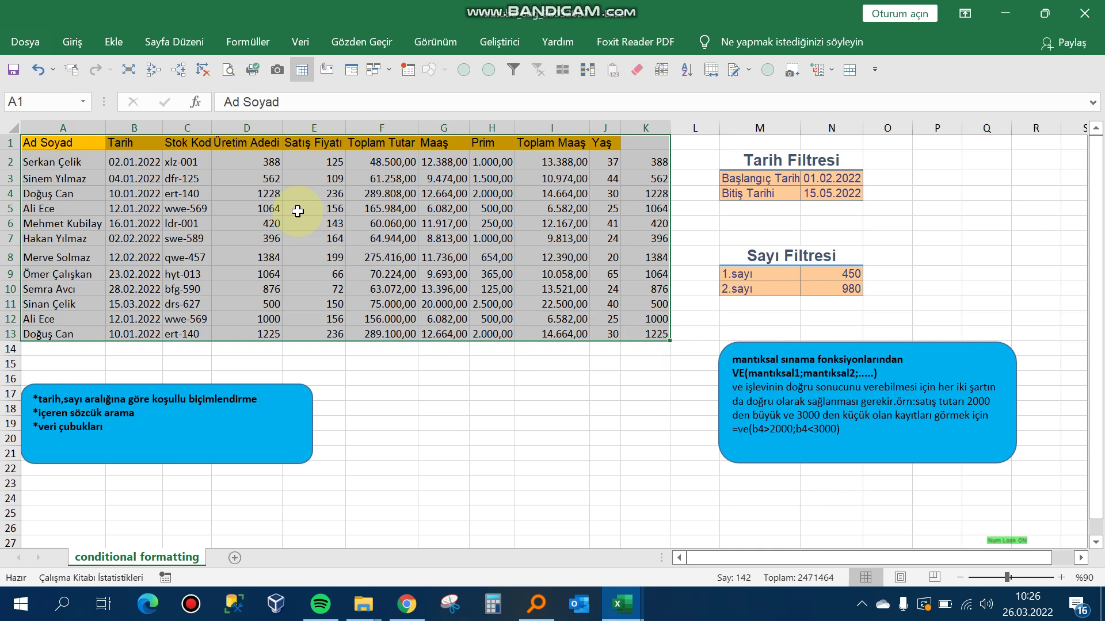
click(496, 363)
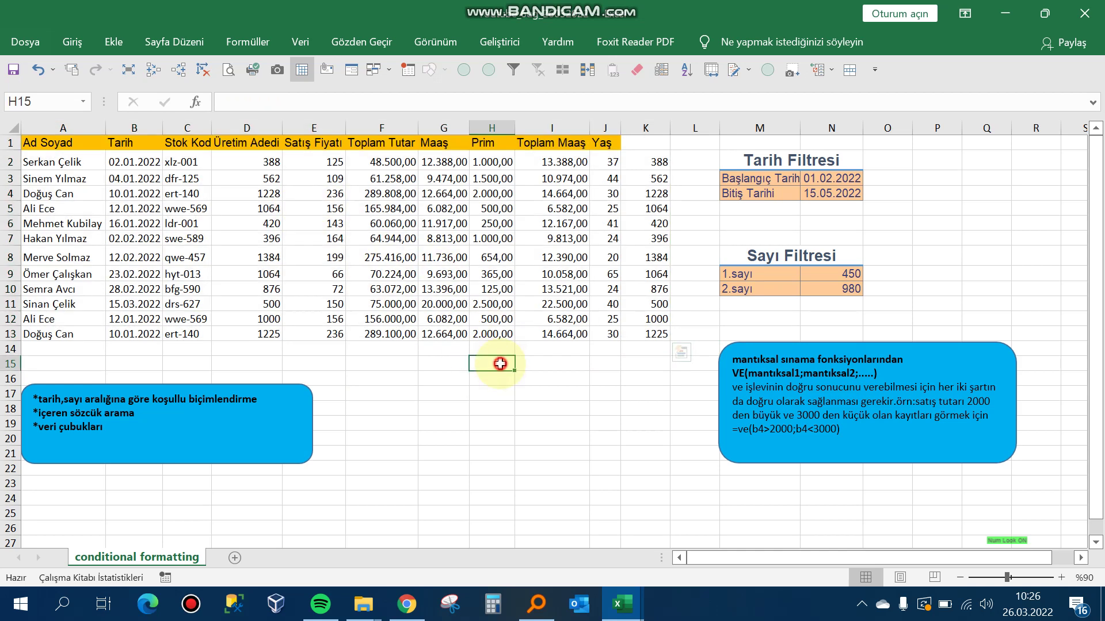
click(492, 393)
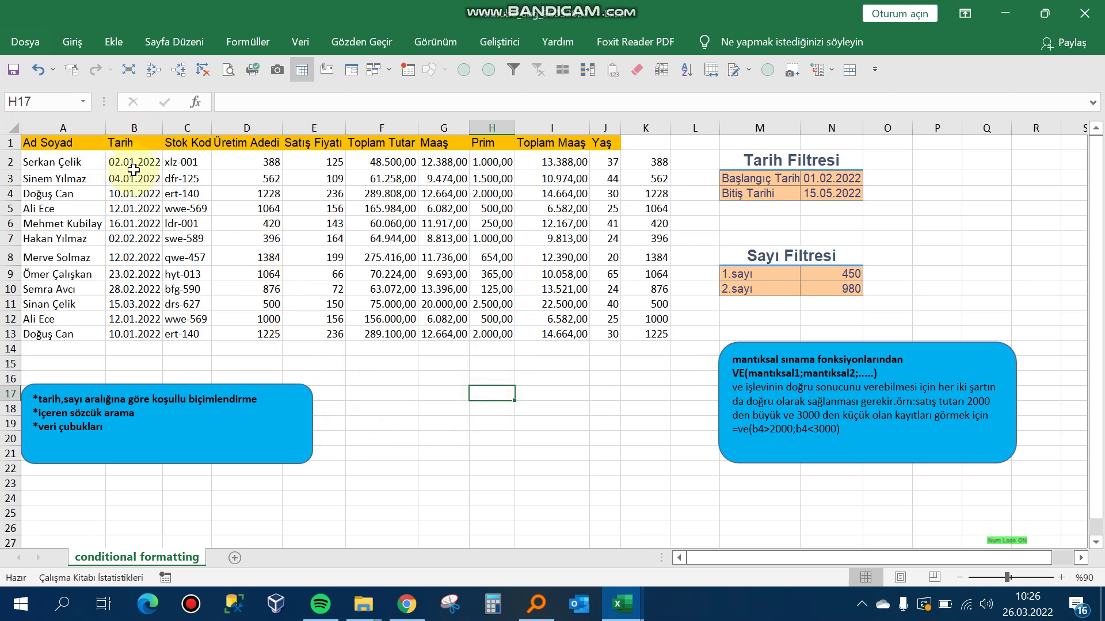
drag(134, 164, 133, 336)
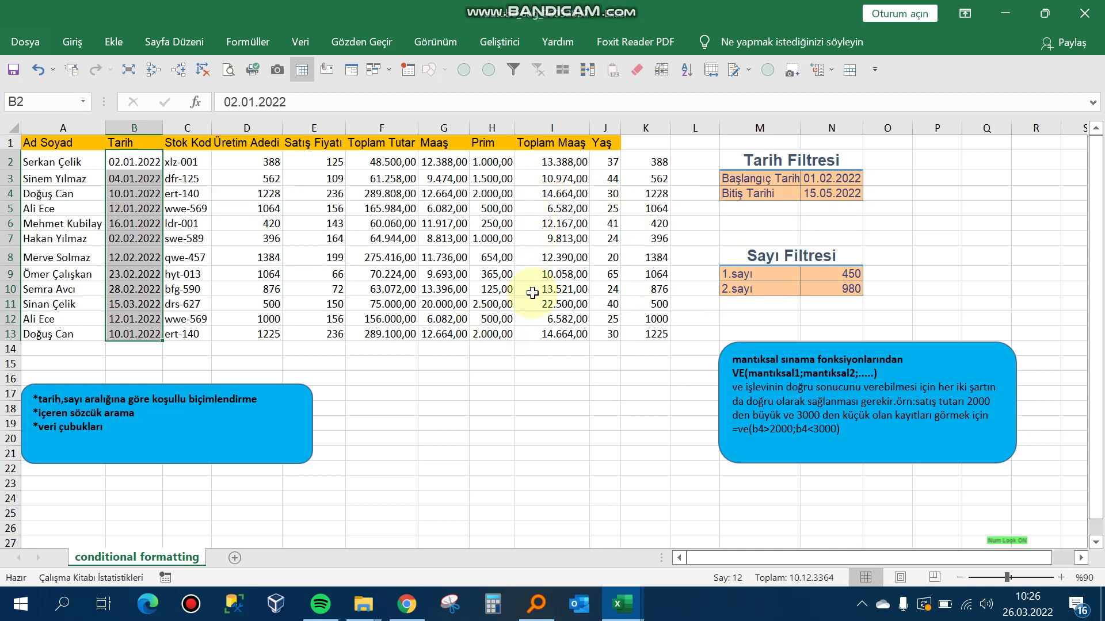
click(527, 376)
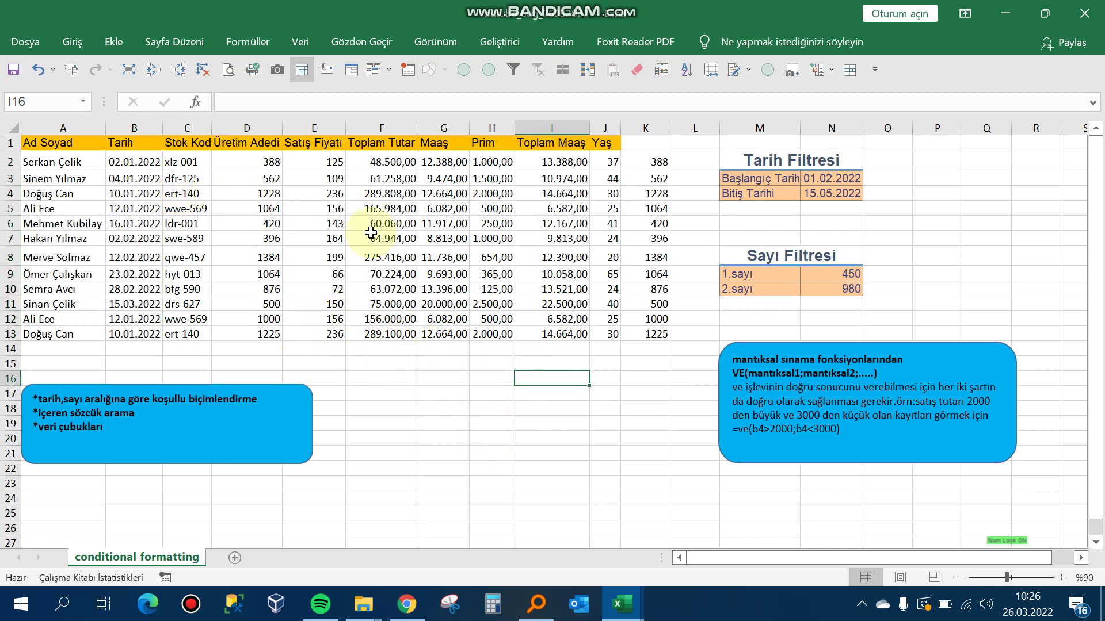
click(120, 157)
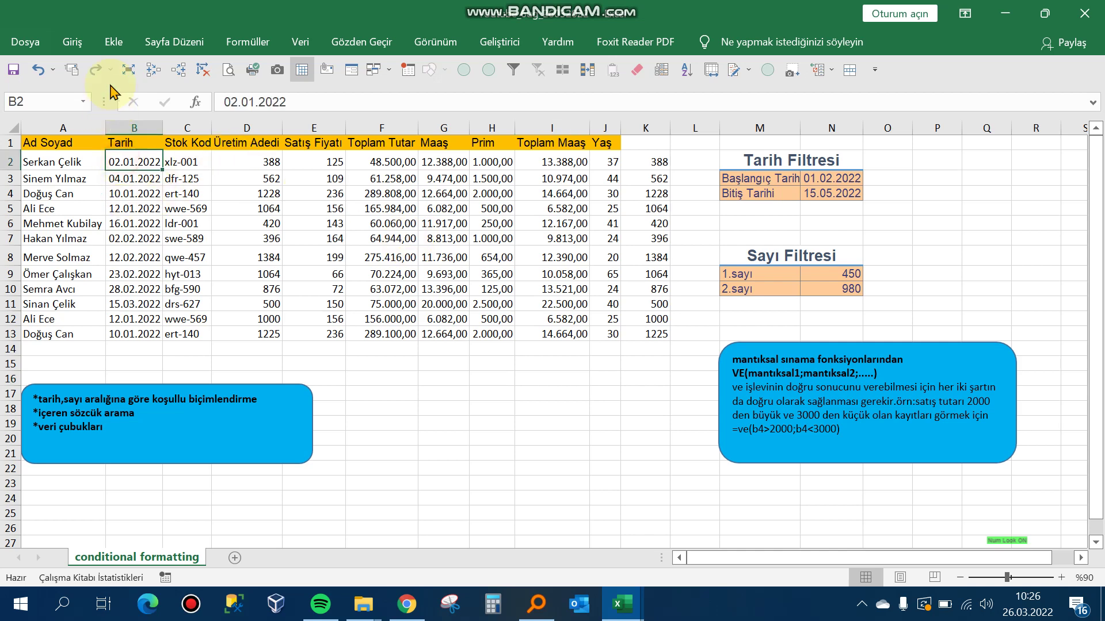
Step: Open a New Formatting Rule with the 'Use a formula to determine which cells to format' type
click(72, 41)
click(685, 95)
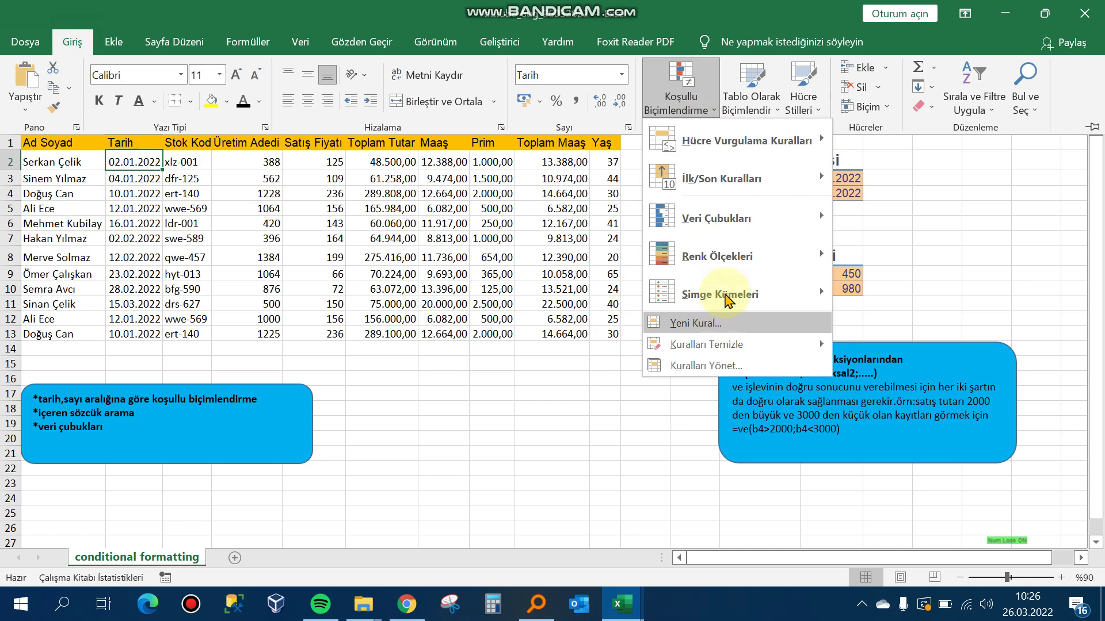
click(757, 333)
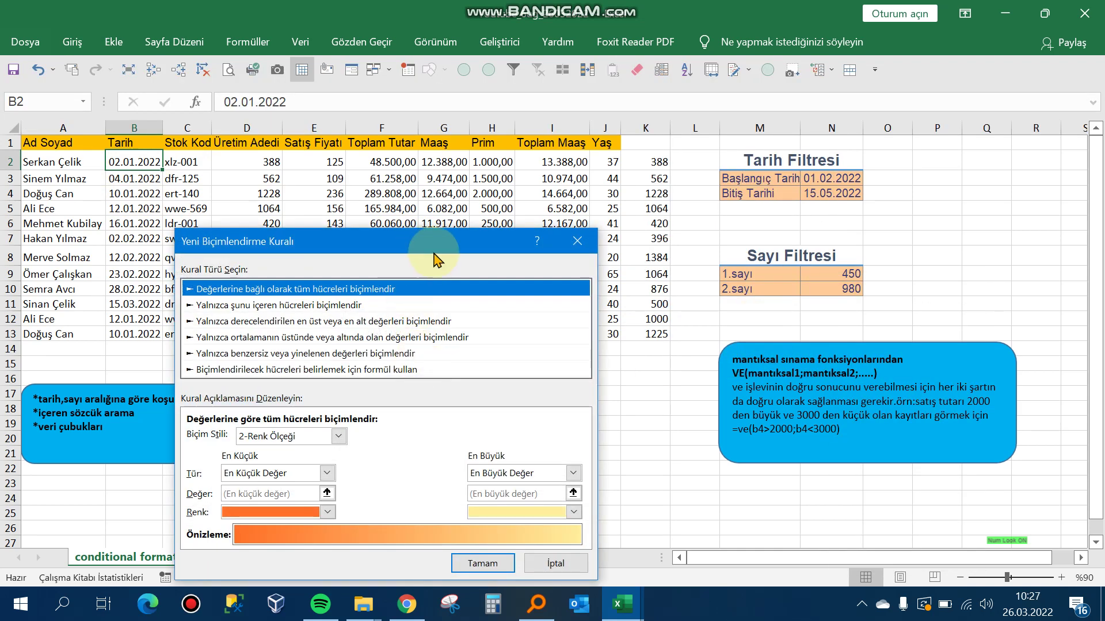
click(441, 252)
drag(442, 252, 630, 196)
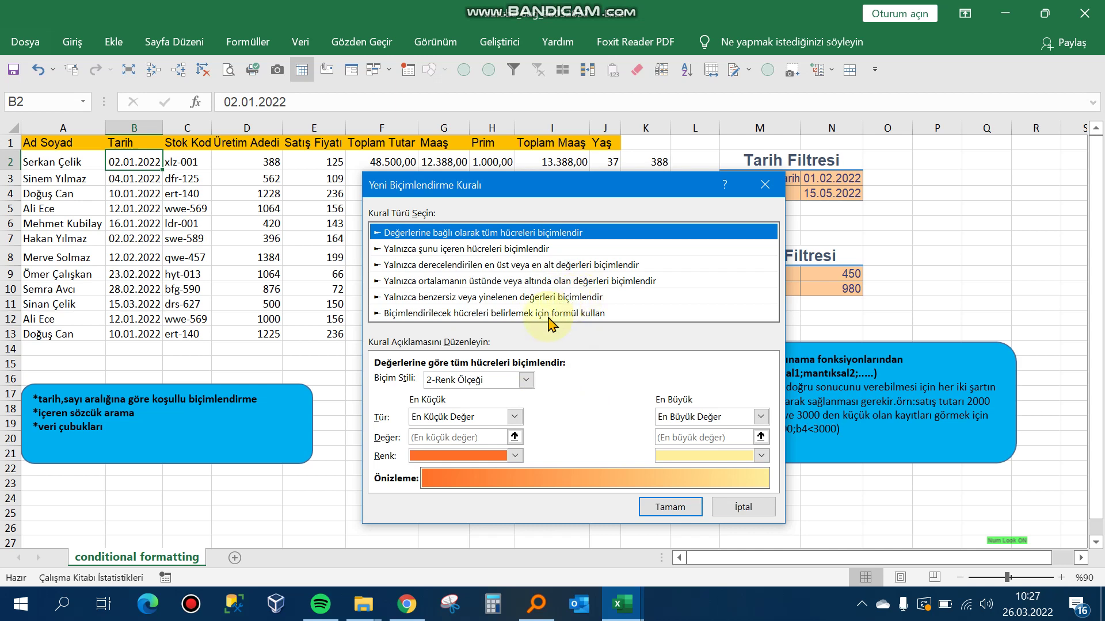
click(548, 315)
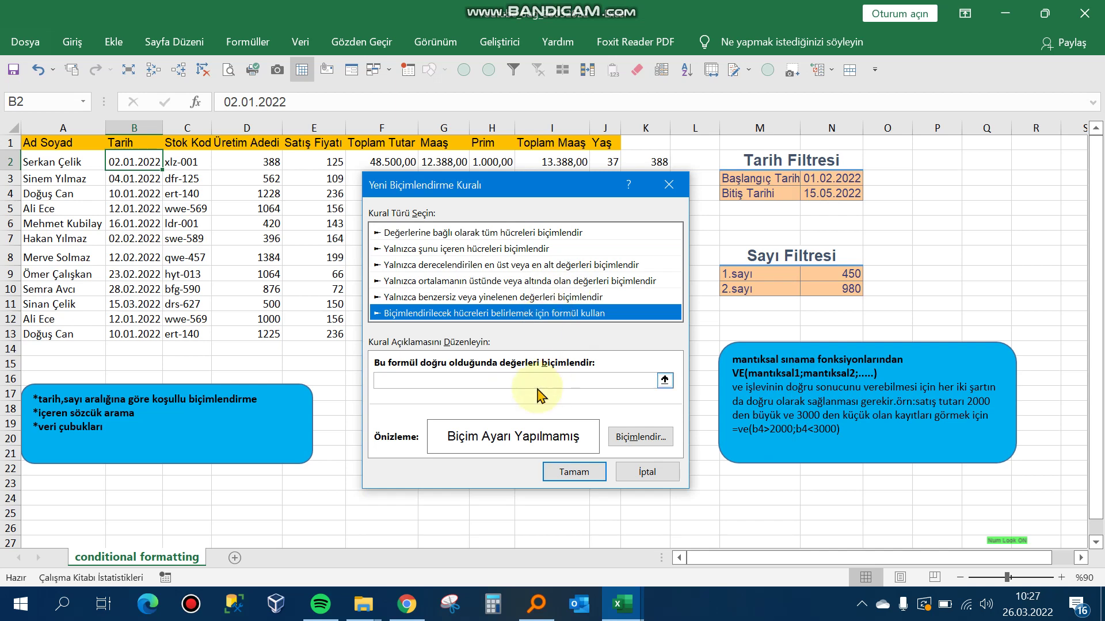
Step: Start the rule in the 'Format values where this formula is true' box with an equals sign
drag(551, 195, 571, 180)
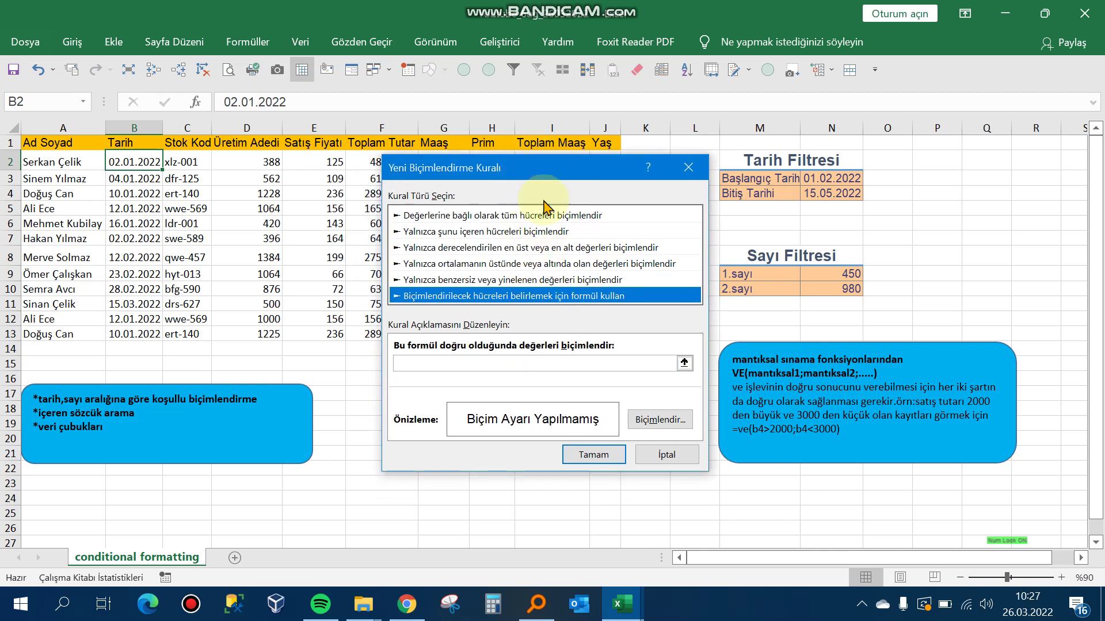
click(517, 364)
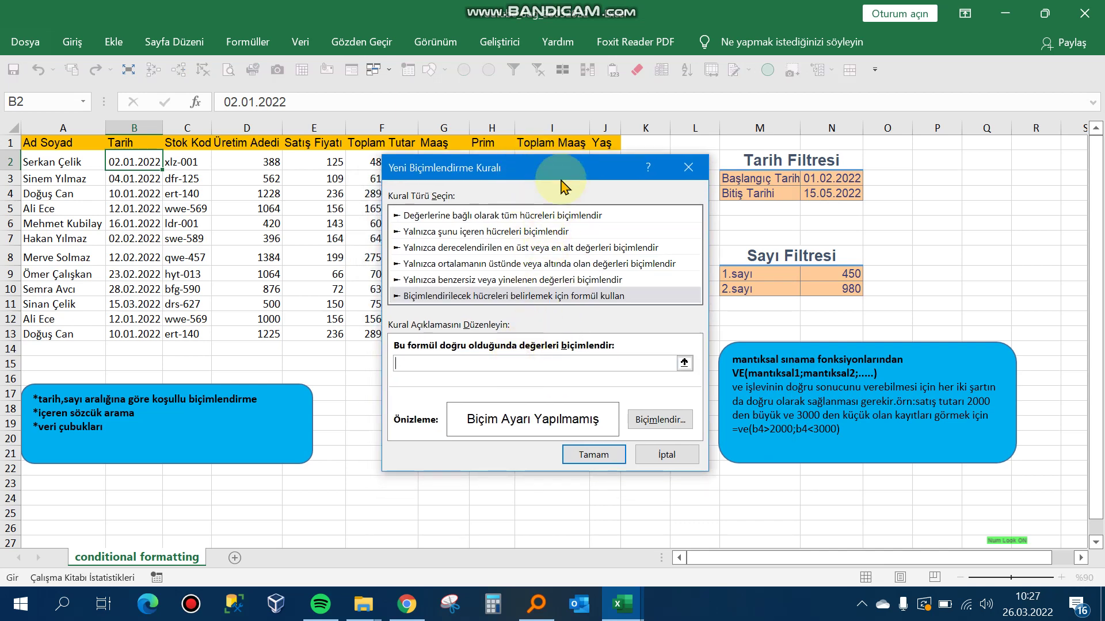
drag(562, 175, 537, 188)
text(=)
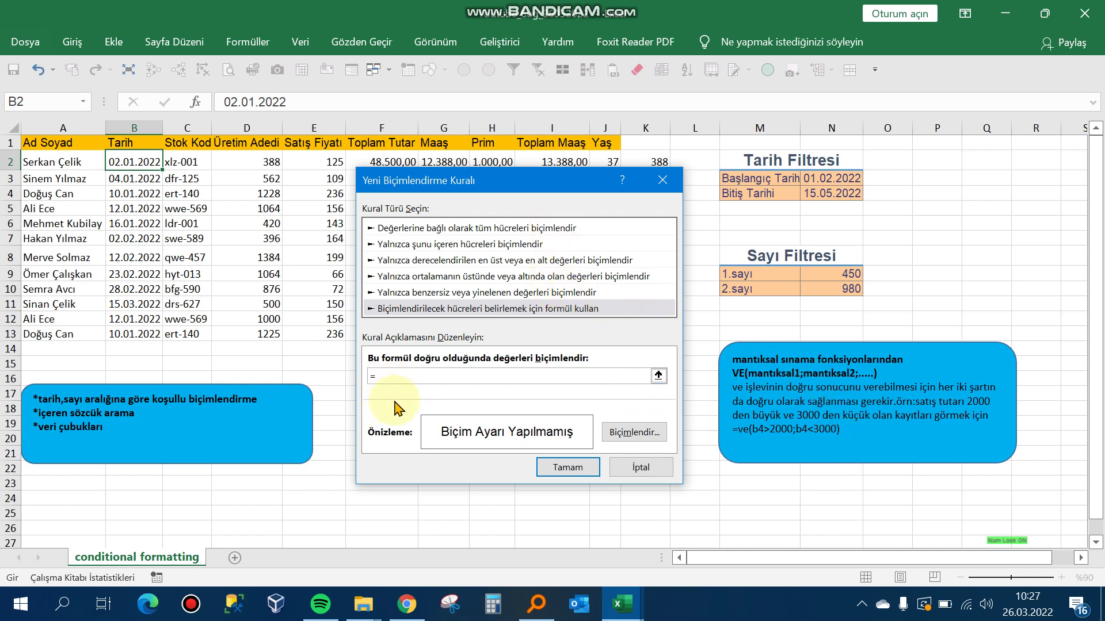
Step: Enter the formula =VE(B2>=$N$3;B2<=$N$4) comparing B2 against the start and end dates
text(ve)
key(Caps_Lock)
text(VE()
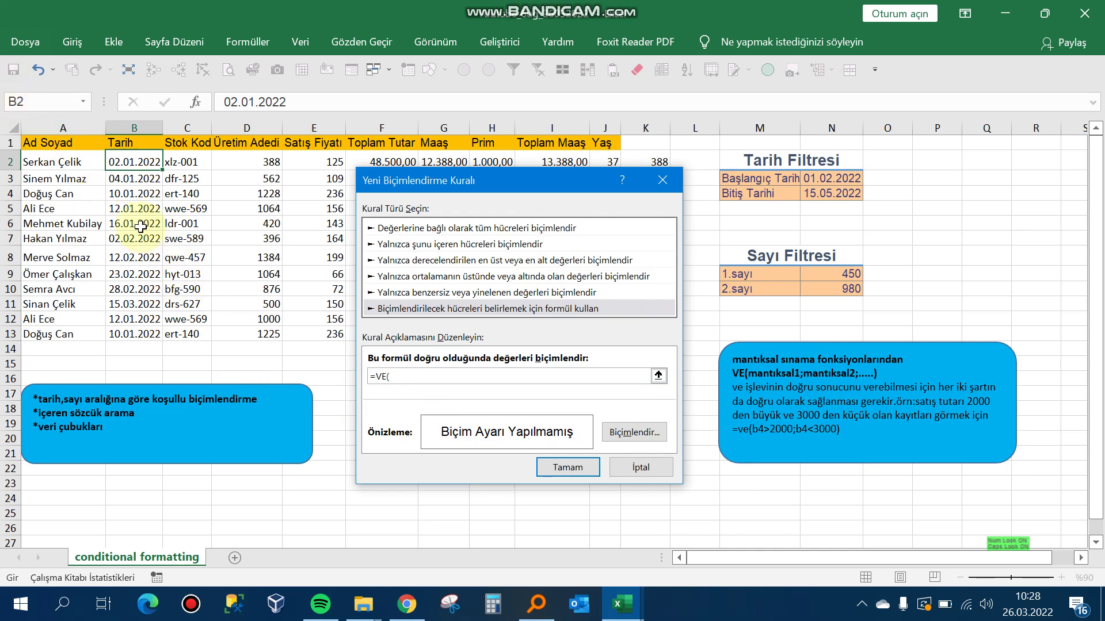
click(138, 158)
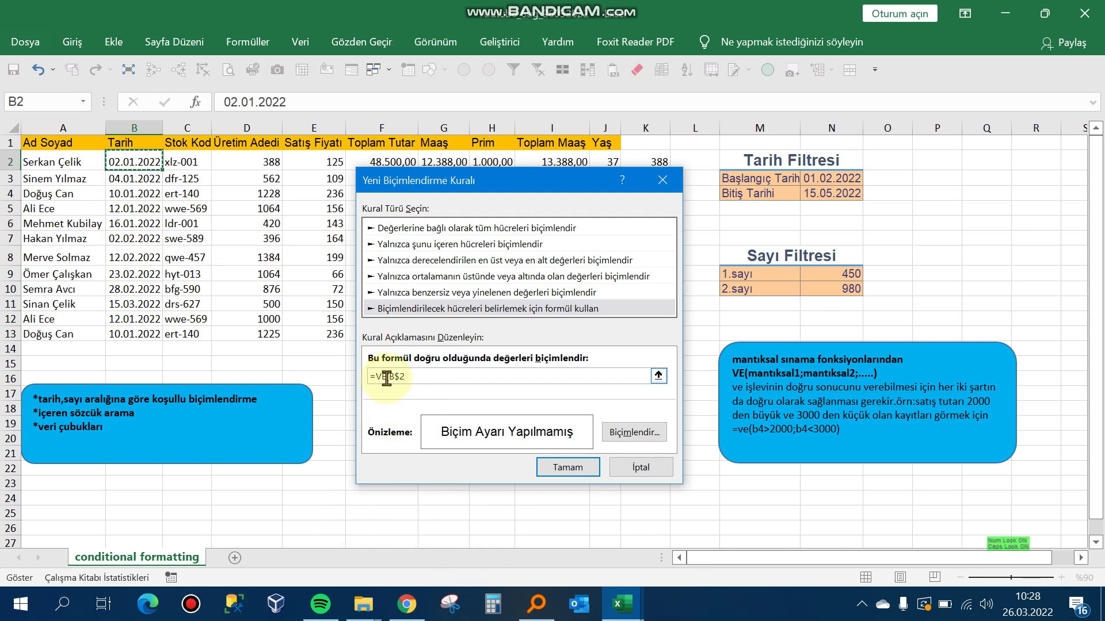
key(F4)
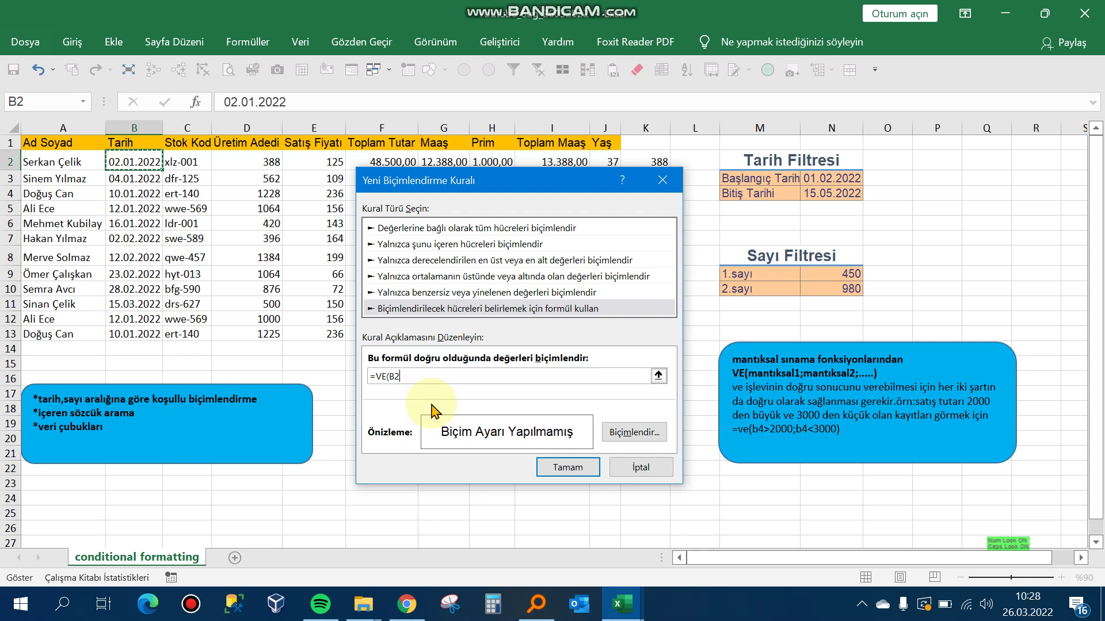
text(>=)
click(845, 177)
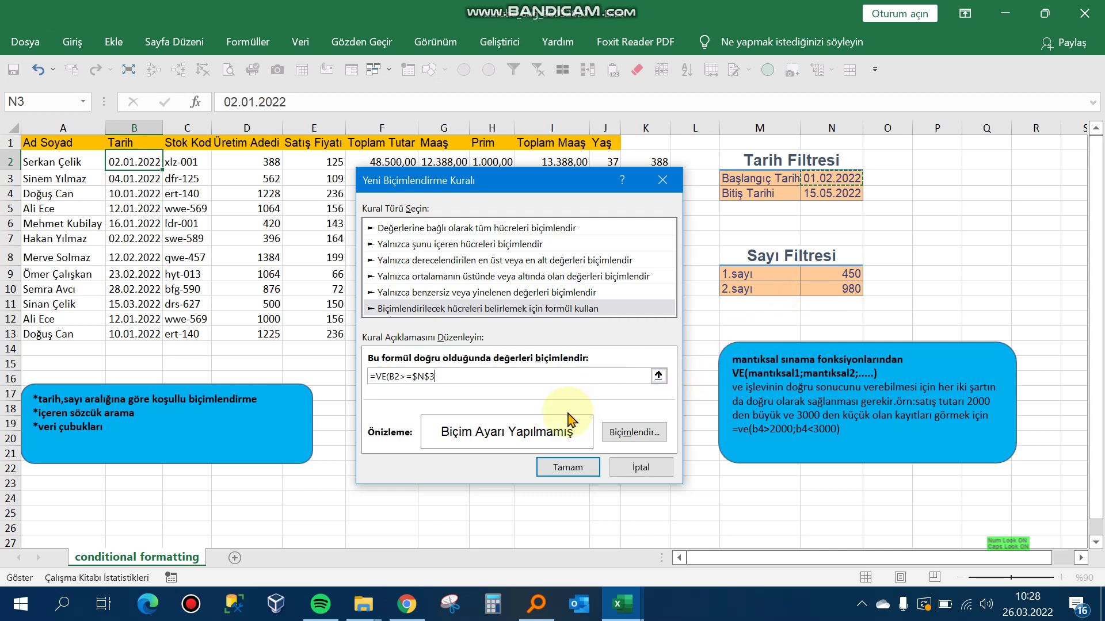
text(;)
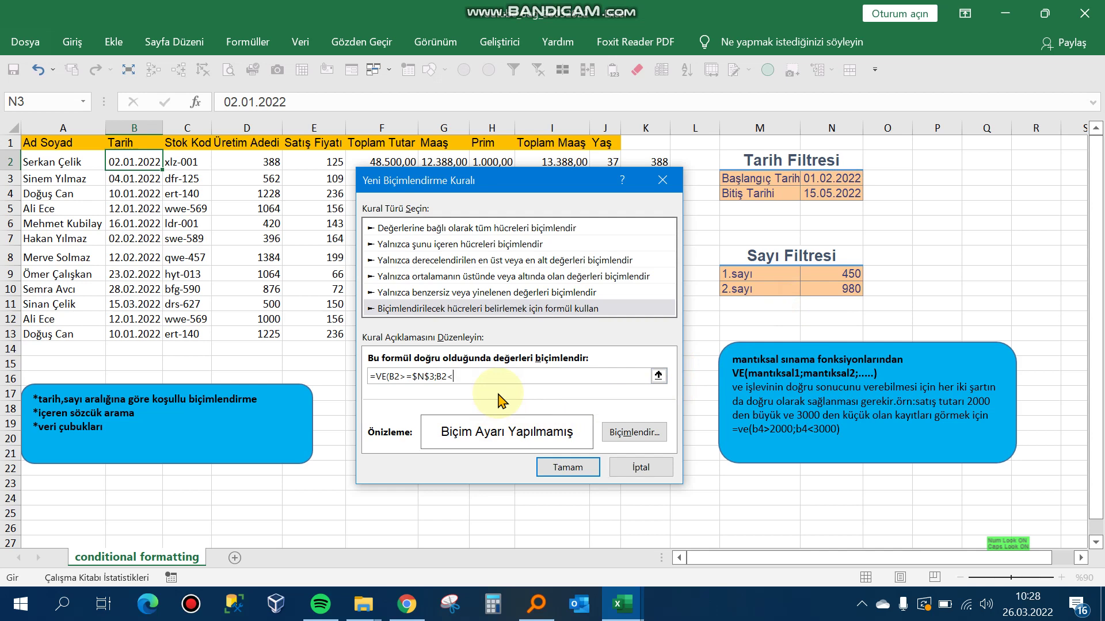
click(831, 193)
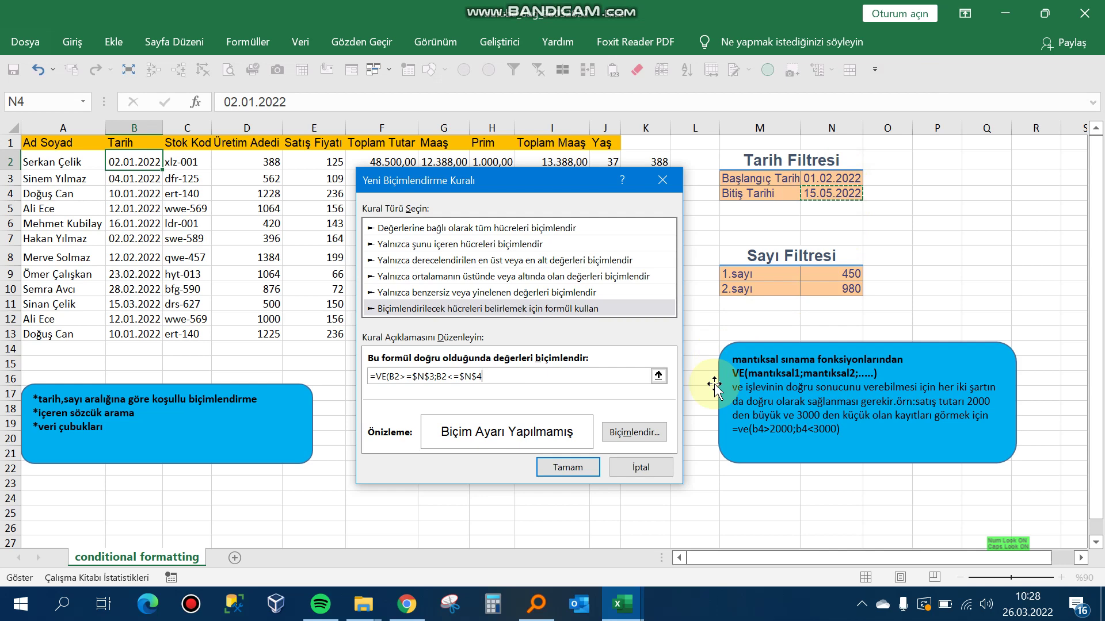
Step: Close the formula, give the date rule a green fill, and confirm it on B2
text())
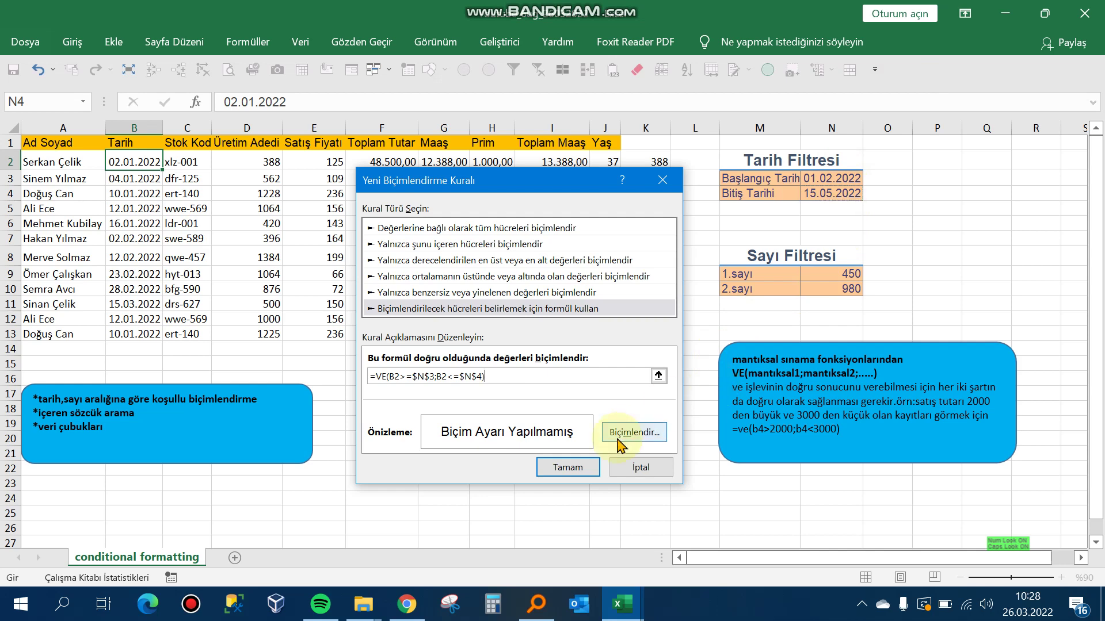
click(638, 433)
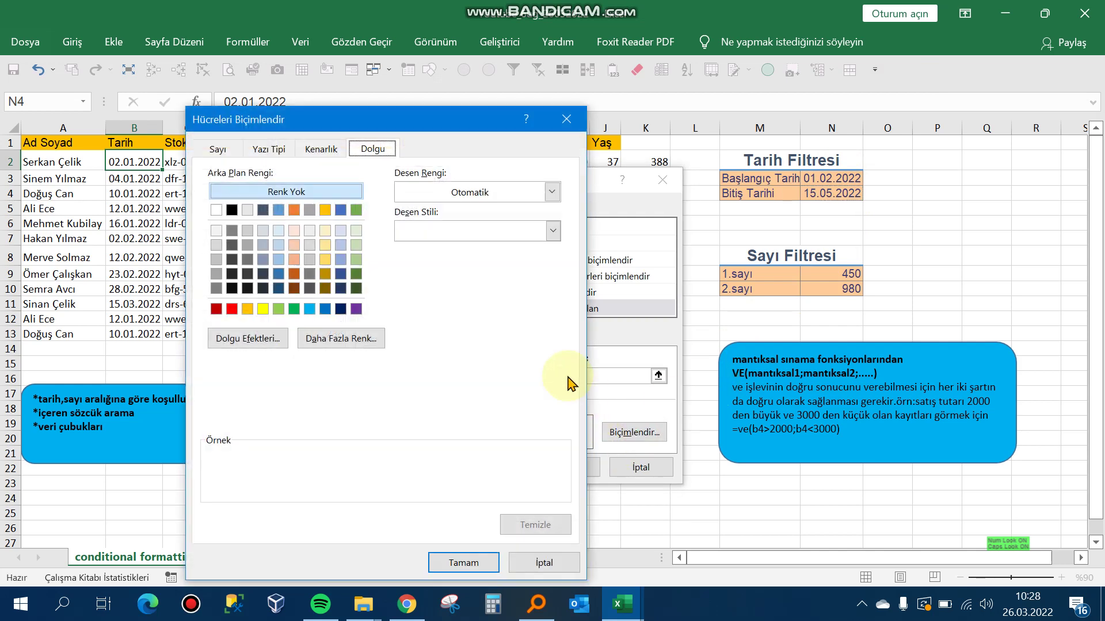
click(293, 309)
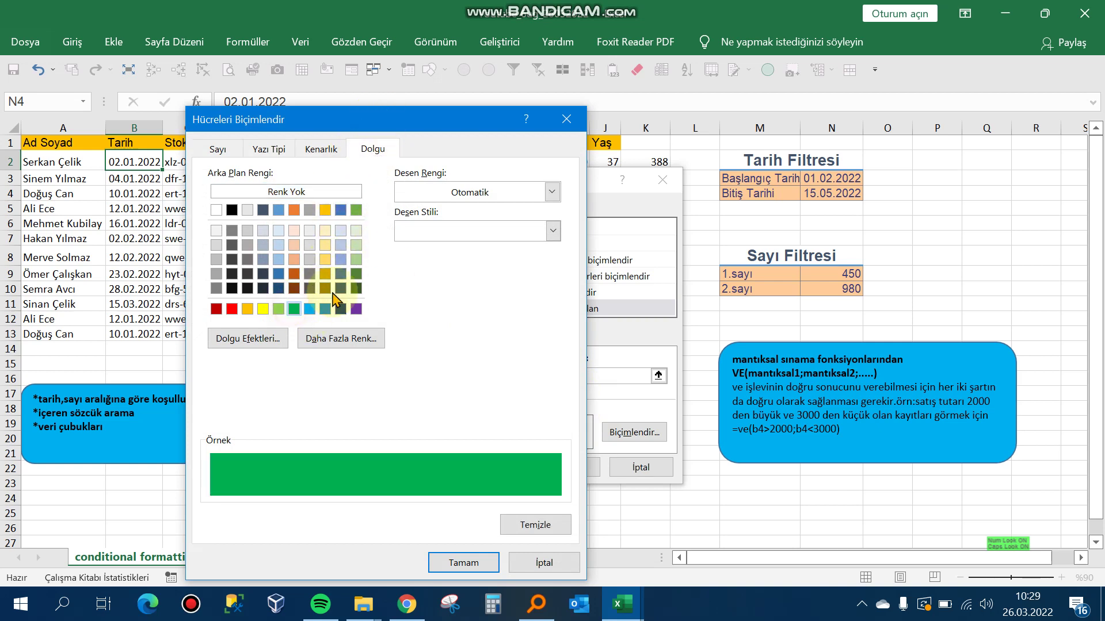
click(479, 568)
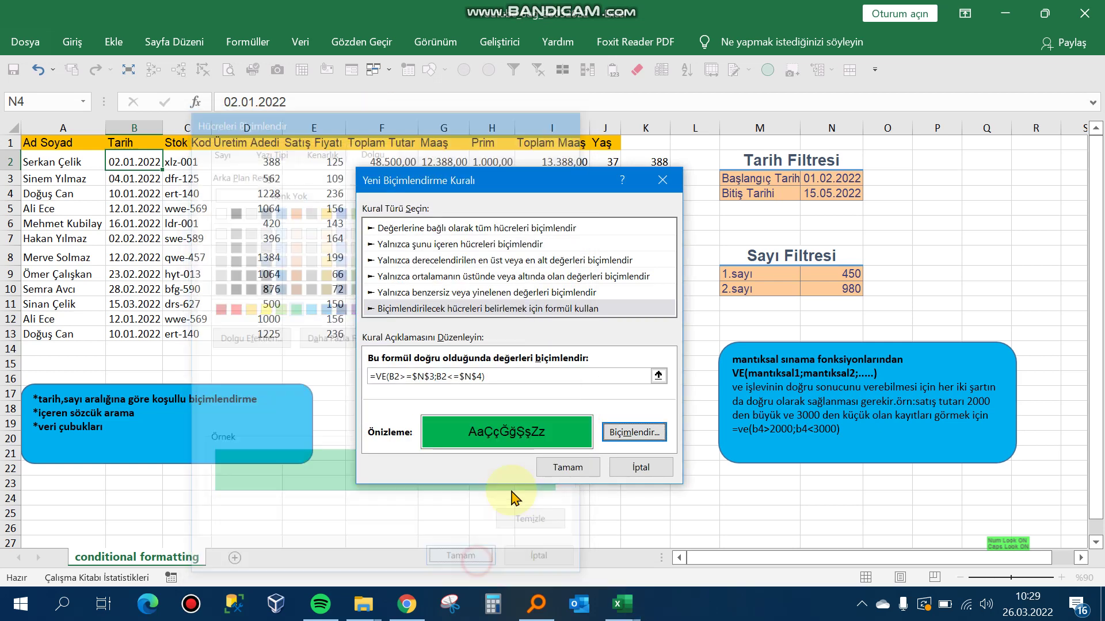
click(581, 473)
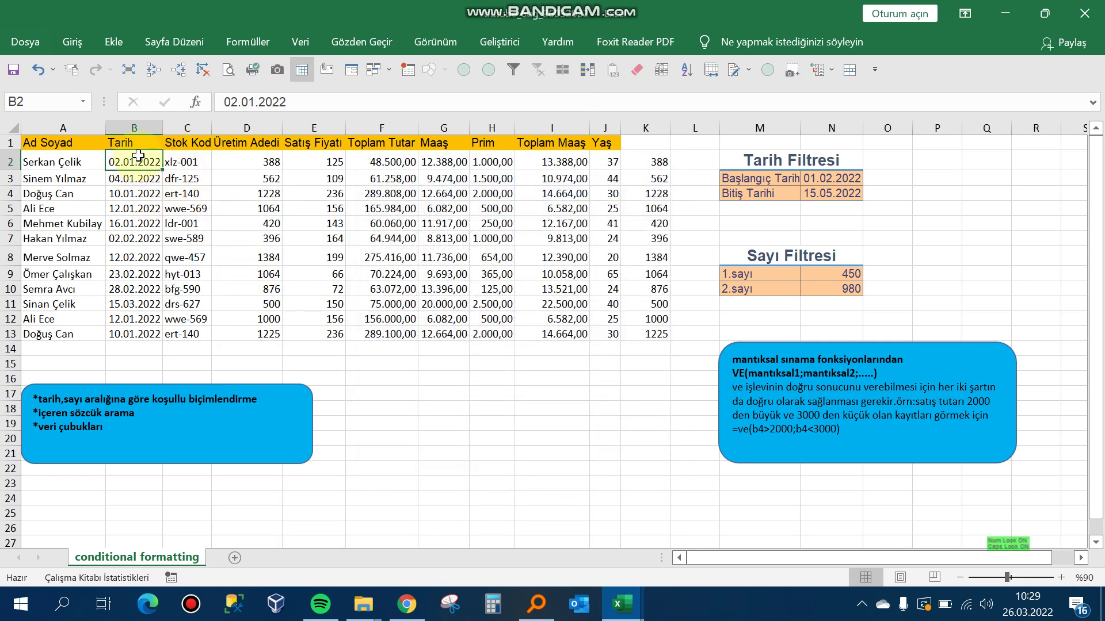
Step: Copy B2's green date rule down to B3:B13 with Format Painter, then select D2
click(74, 41)
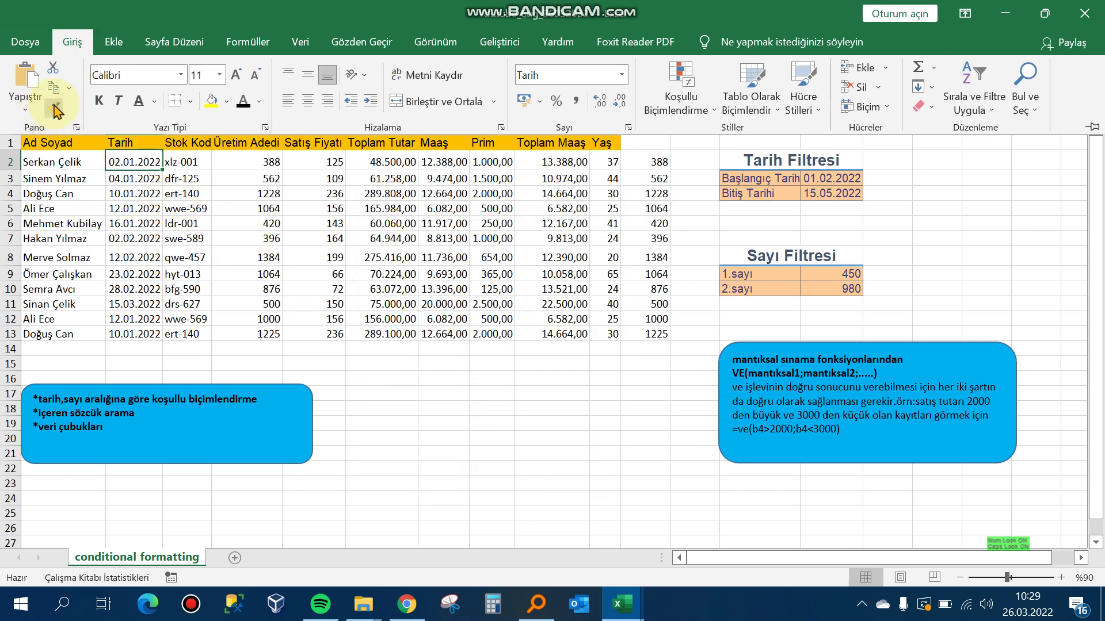
double_click(55, 110)
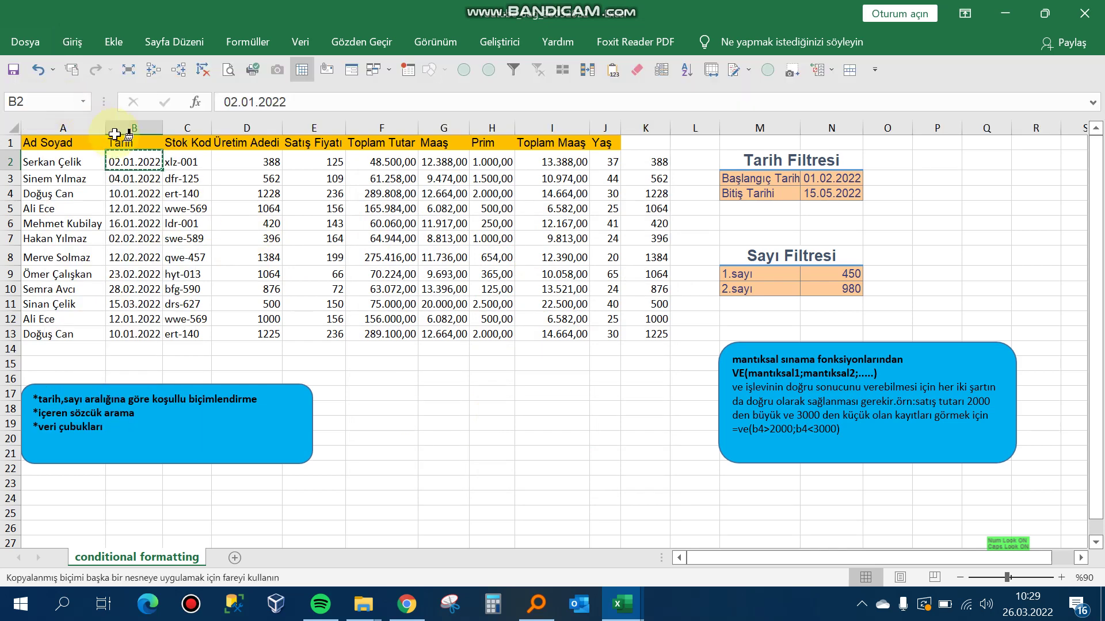
click(148, 174)
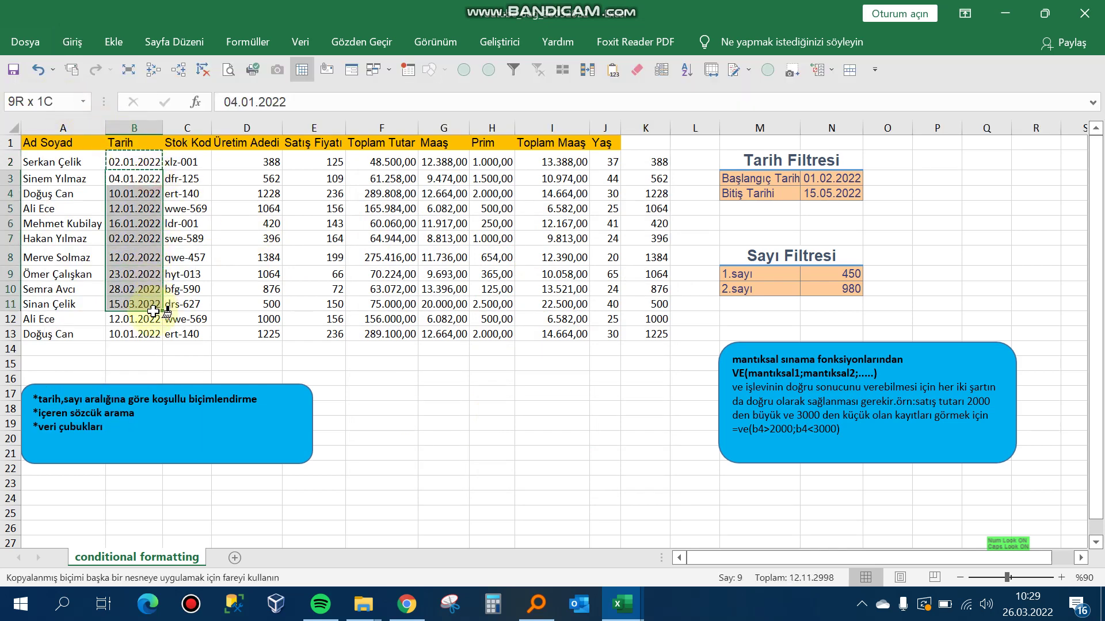
drag(148, 239, 151, 333)
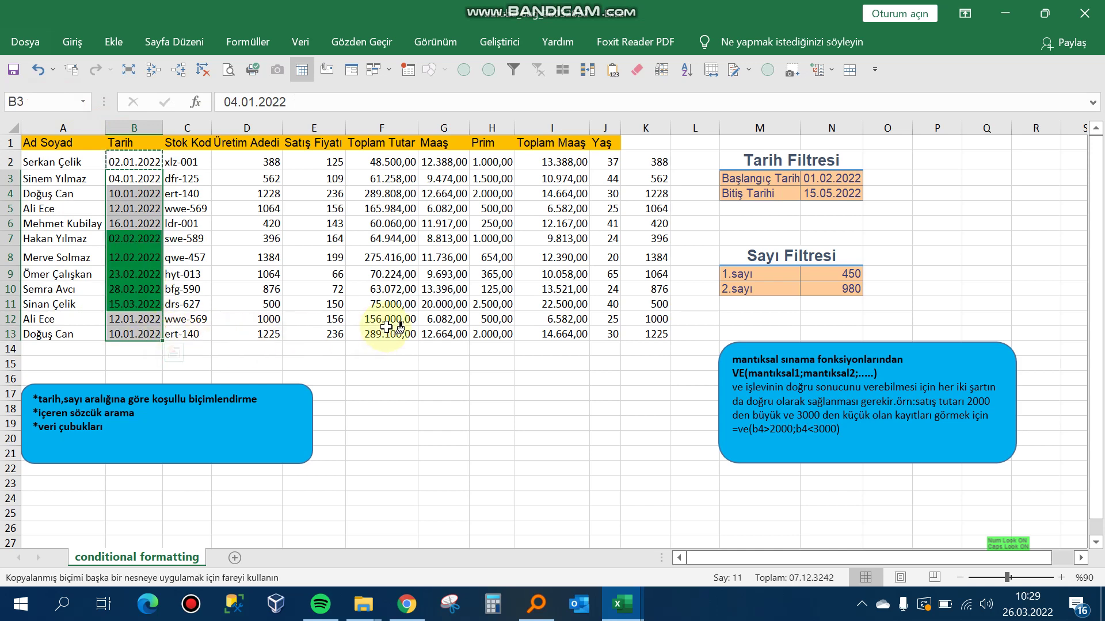
key(Escape)
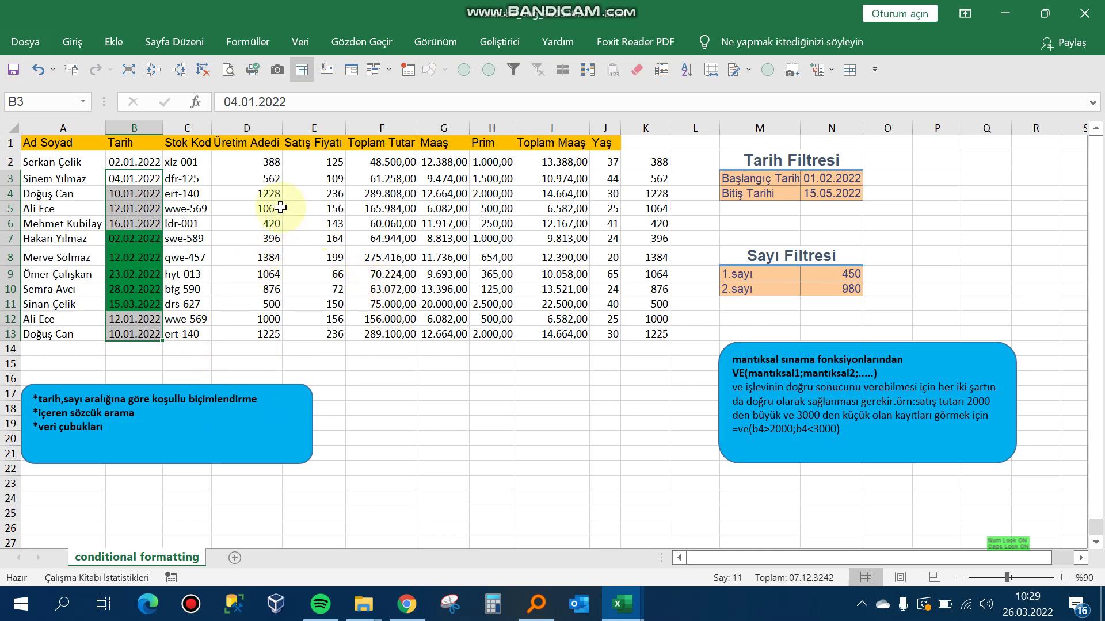
click(260, 162)
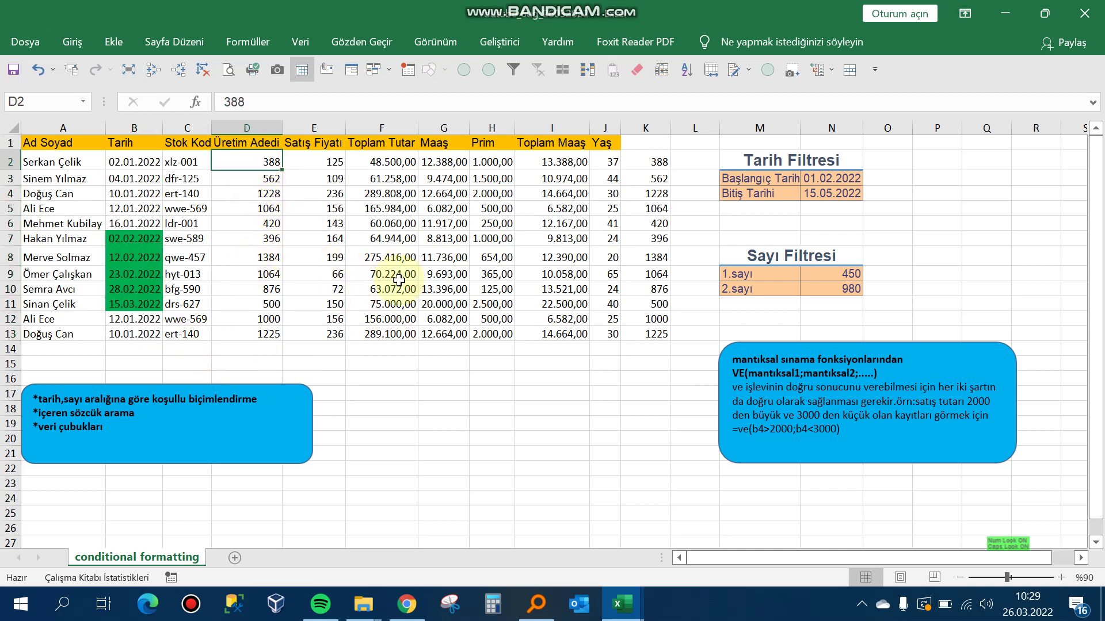
click(73, 42)
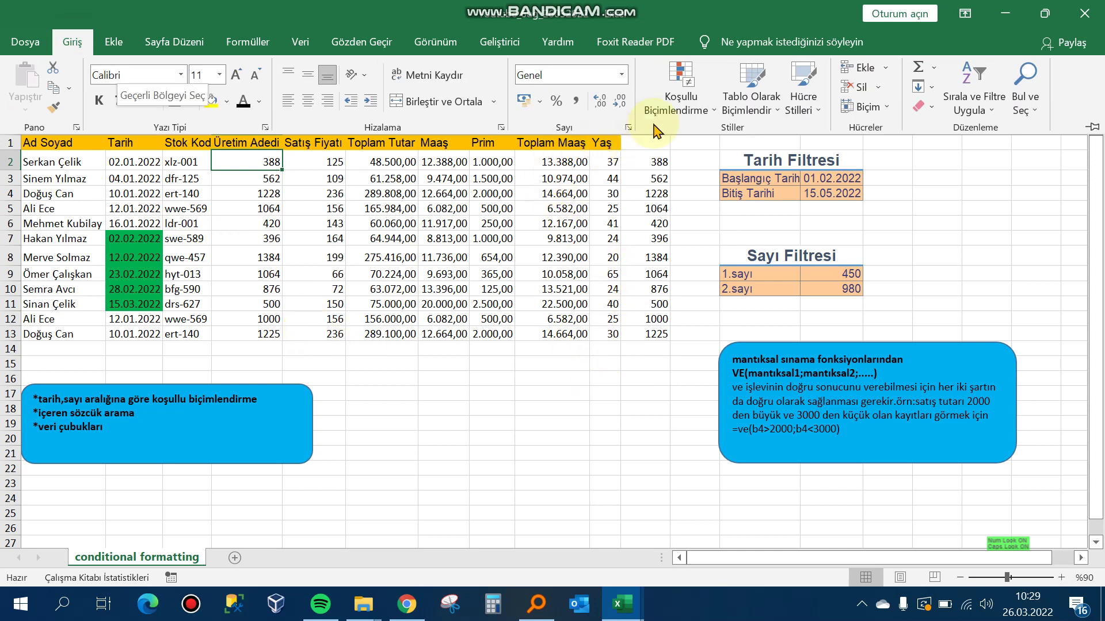
Step: Create a formula rule for D2: =VE(D2>=$N$9;D2<=$N$10), testing 450 to 980
click(696, 104)
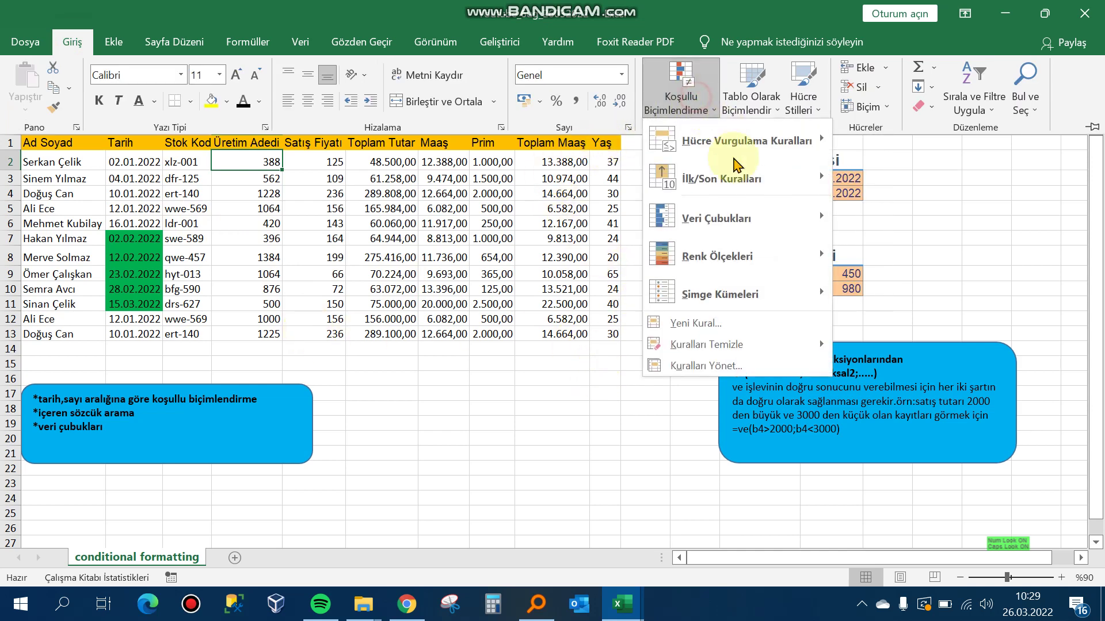
click(745, 320)
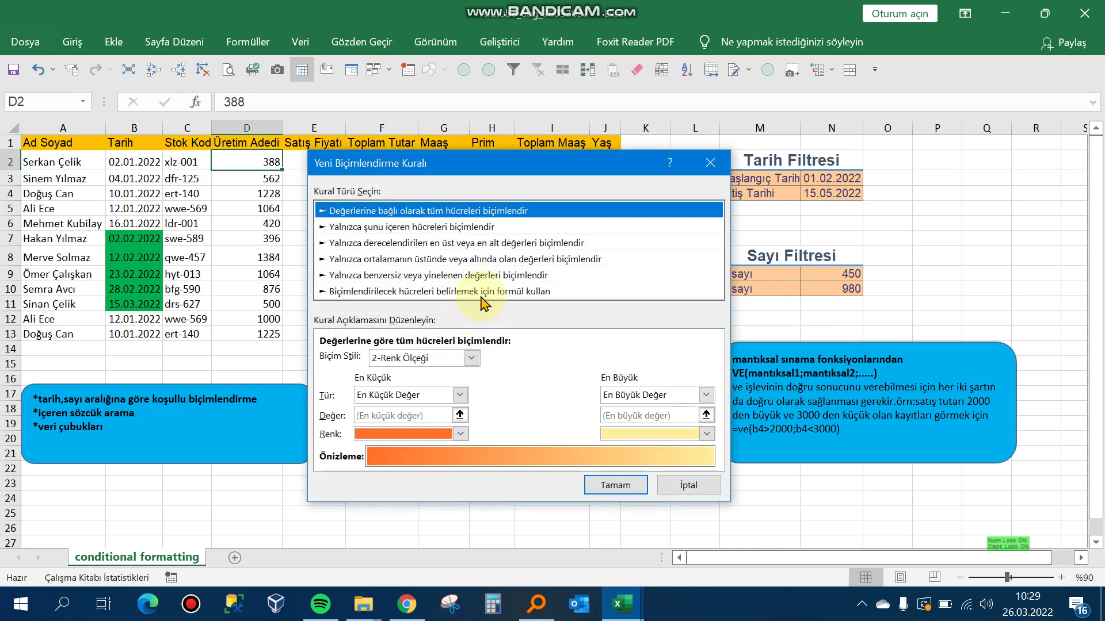
click(486, 293)
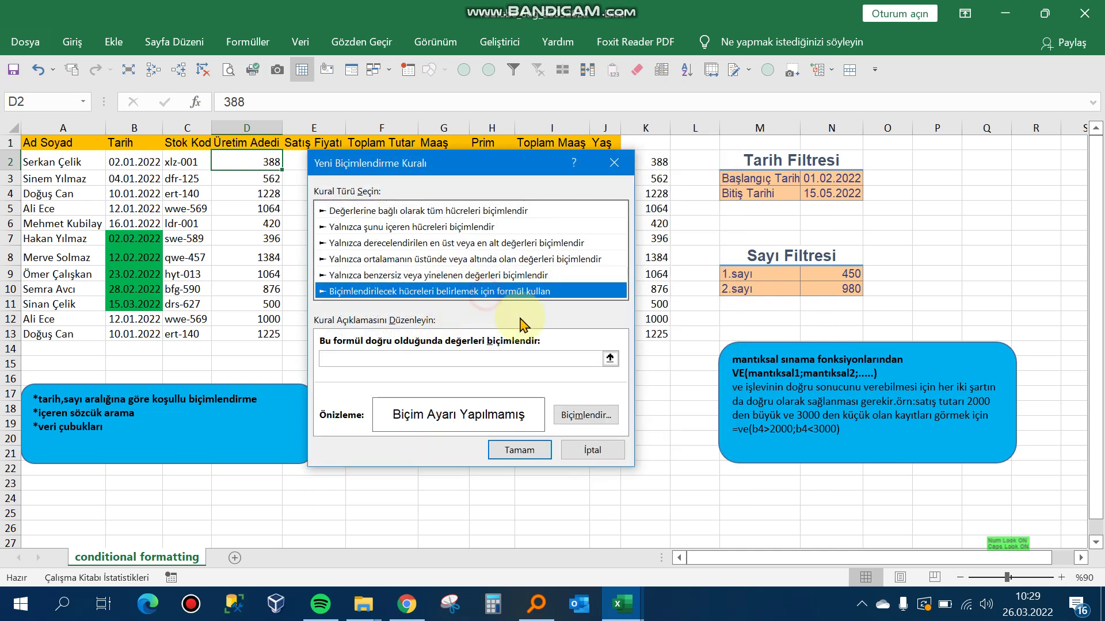
click(479, 357)
drag(521, 161, 546, 175)
text(=VE()
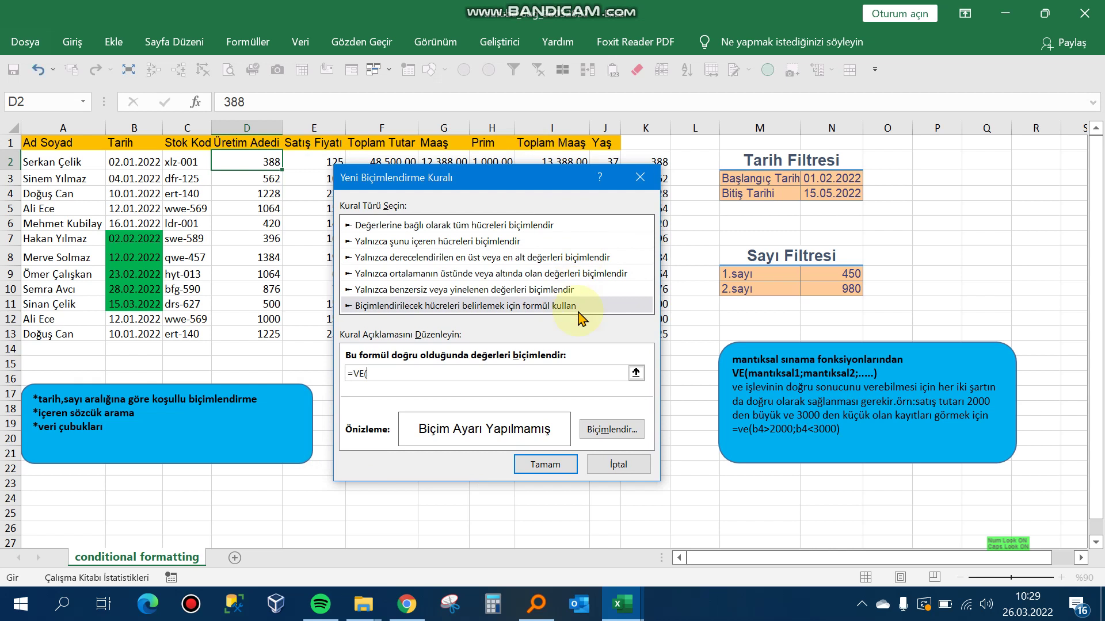
click(260, 165)
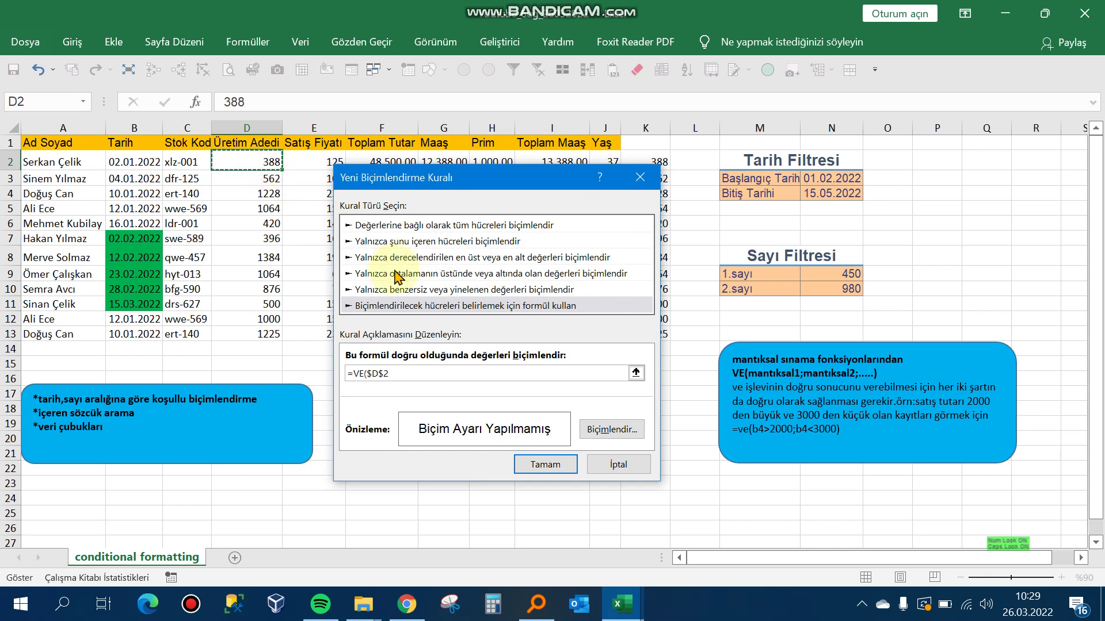
key(F4)
key(F4)
key(F4)
text(>)
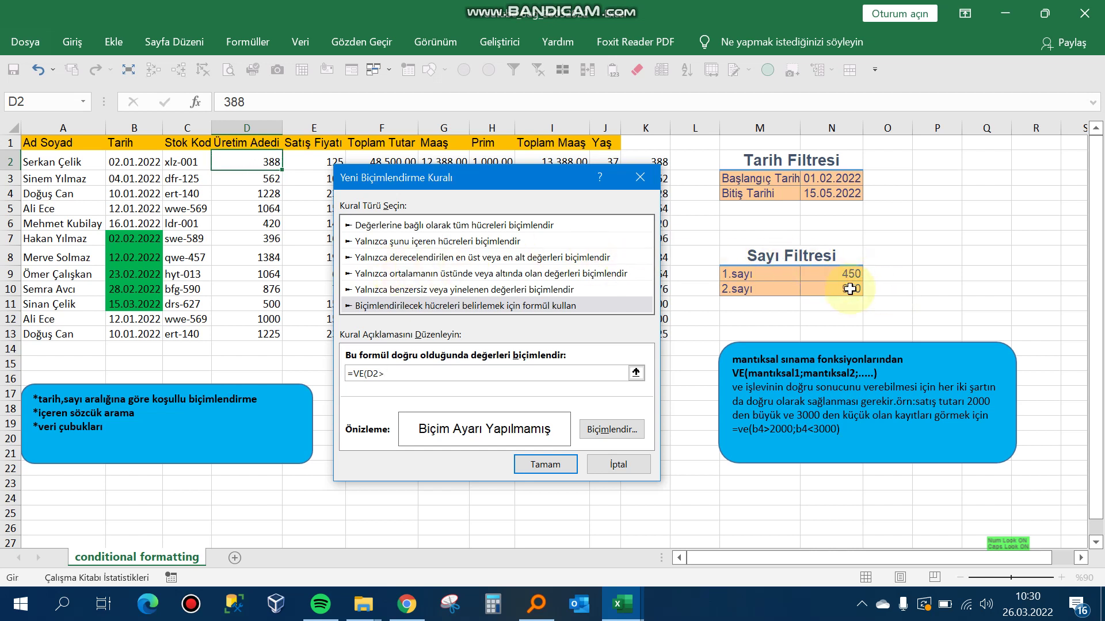
click(852, 273)
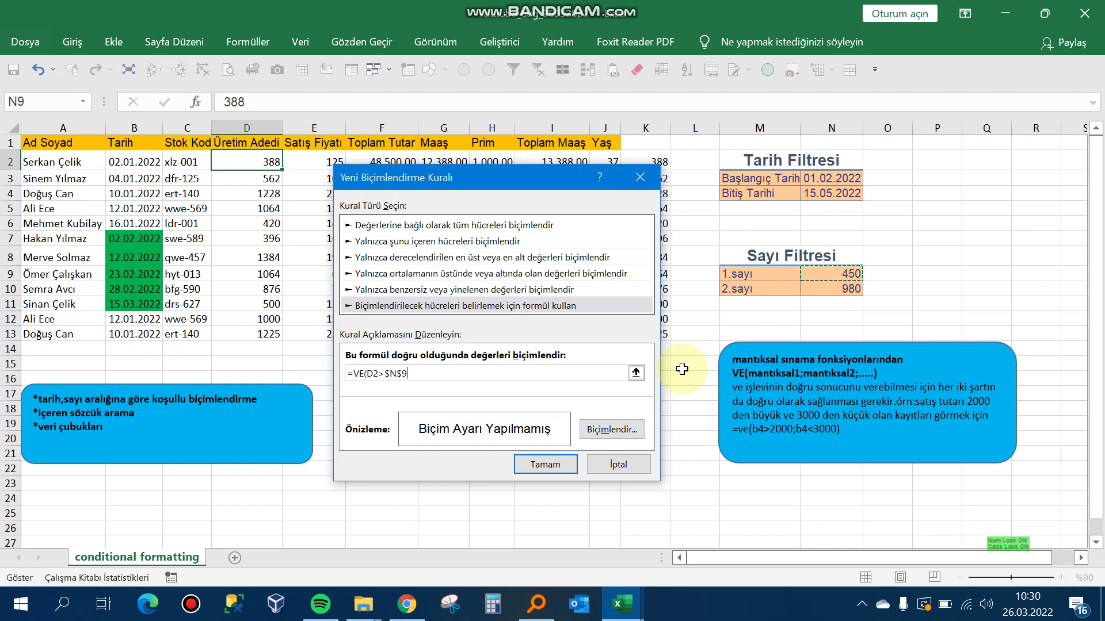
click(384, 371)
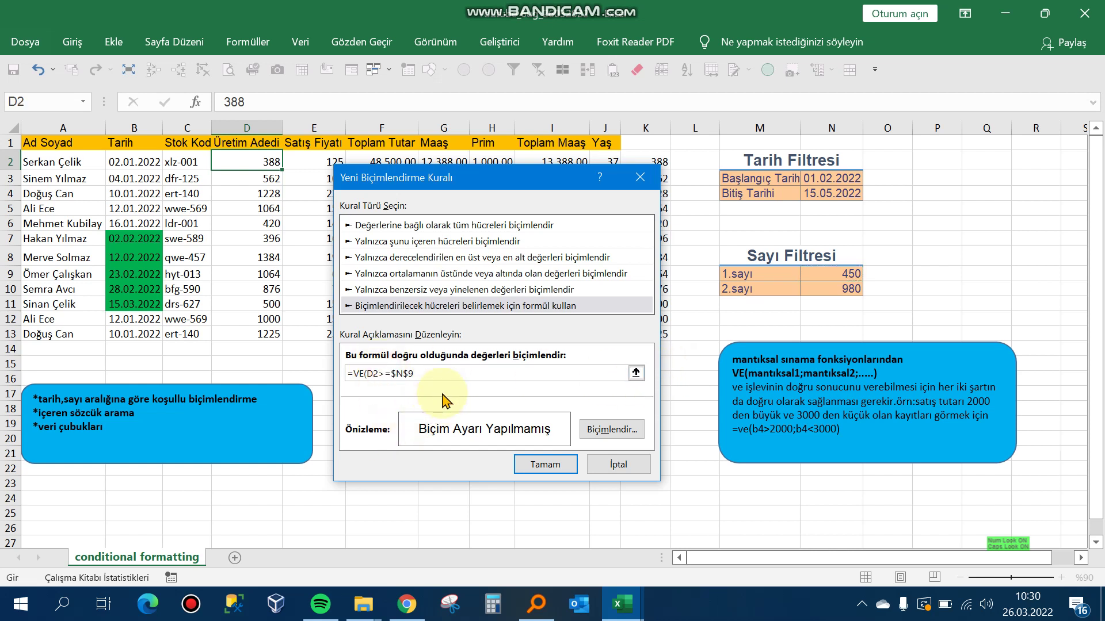
click(454, 375)
text(;D2<=)
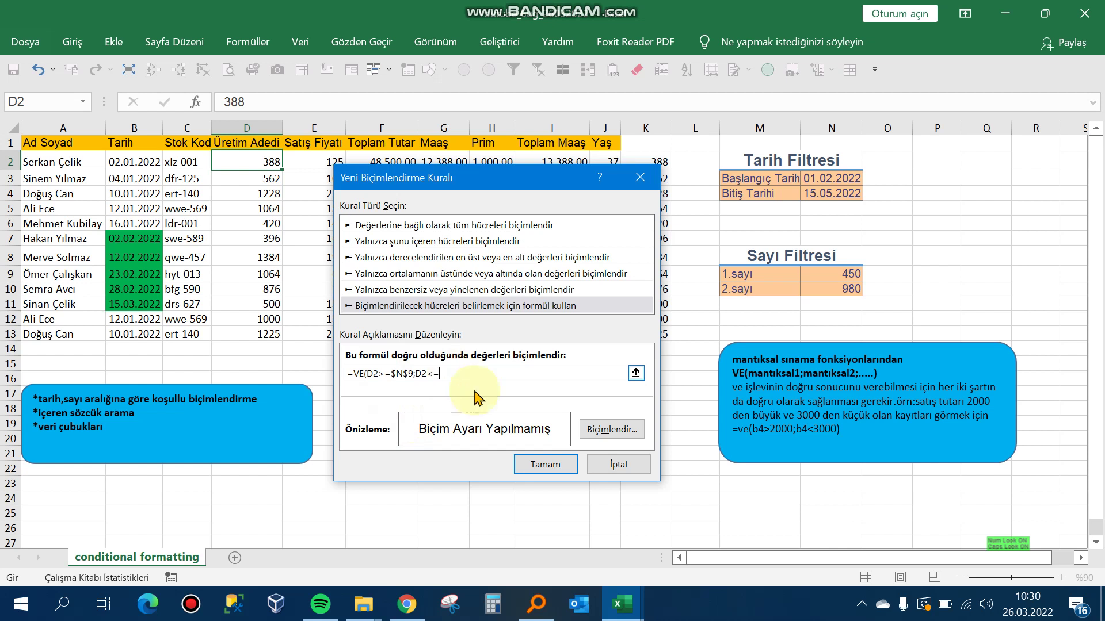
click(837, 294)
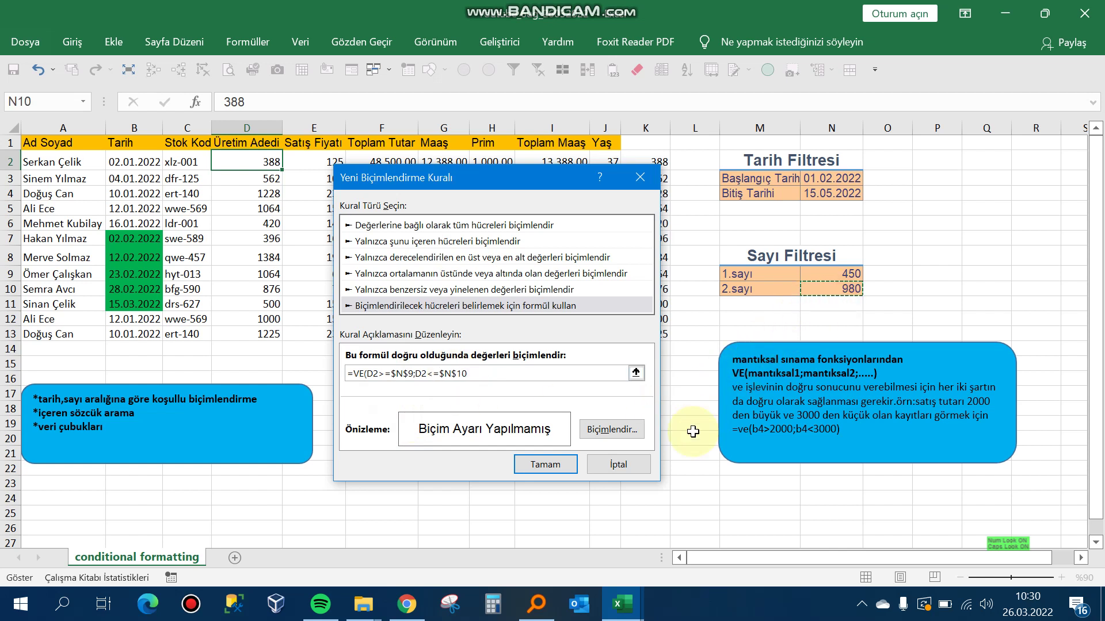
text())
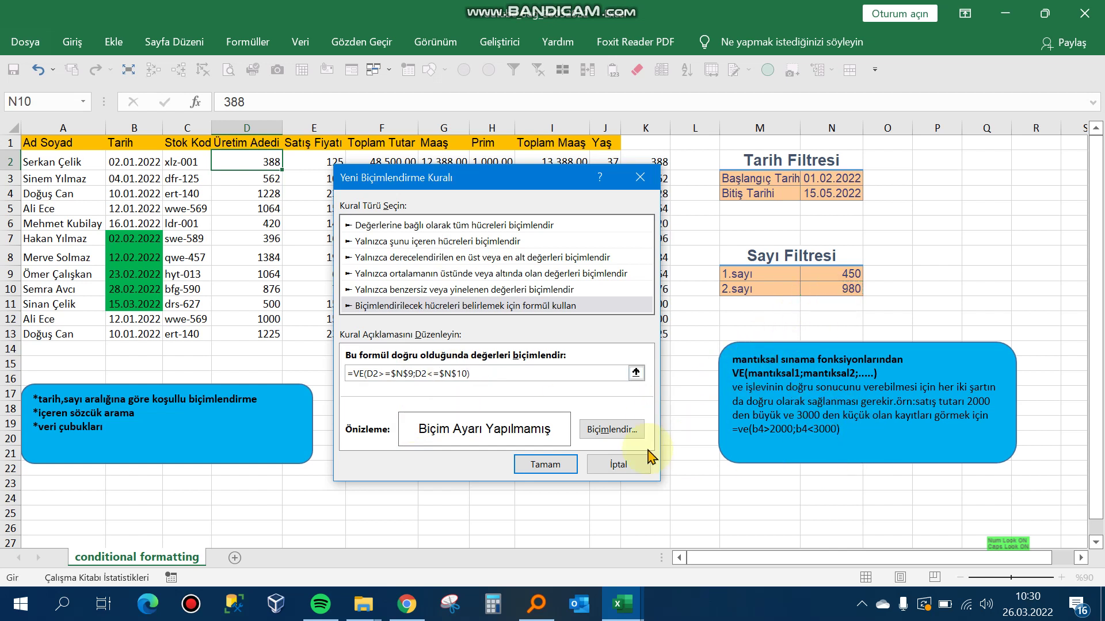
Step: Give the production rule a light-blue fill and apply it to D2
click(612, 429)
click(442, 263)
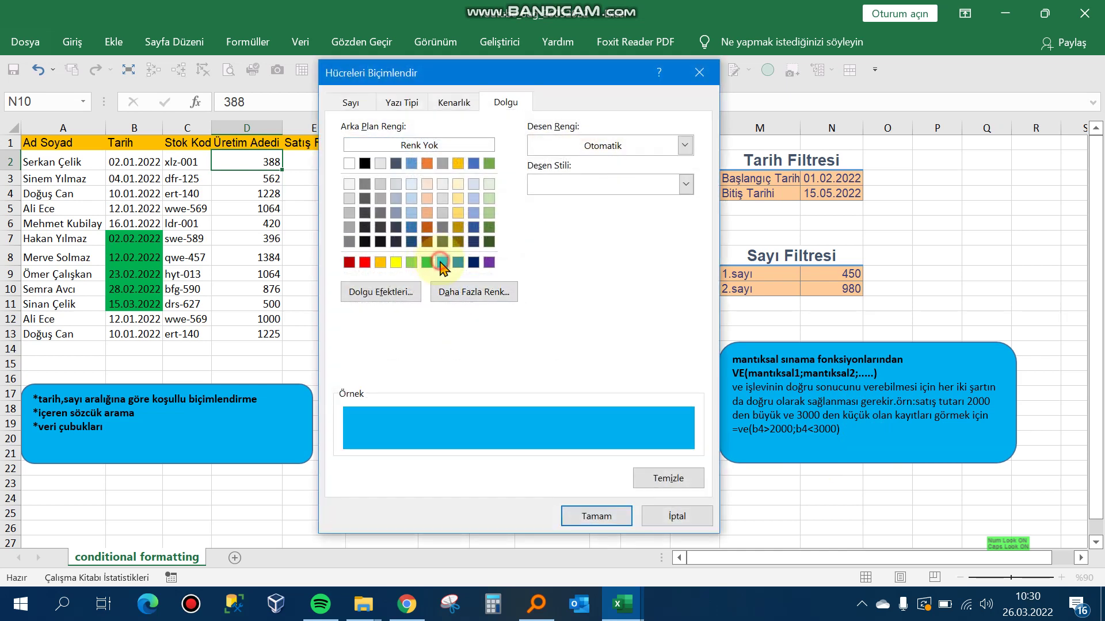
click(616, 519)
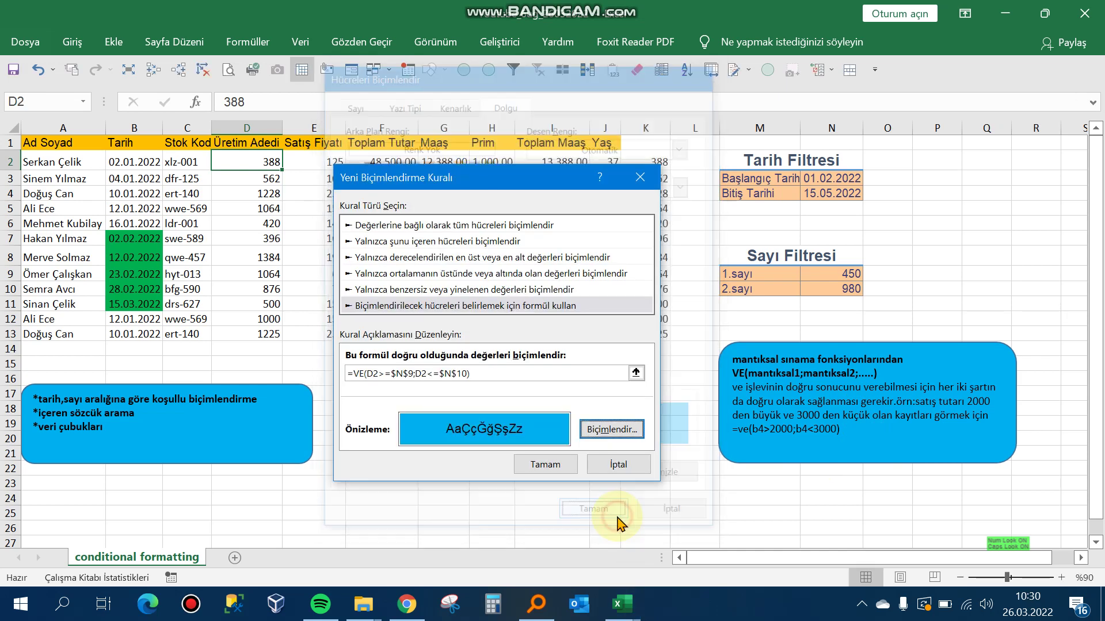
click(555, 466)
click(74, 45)
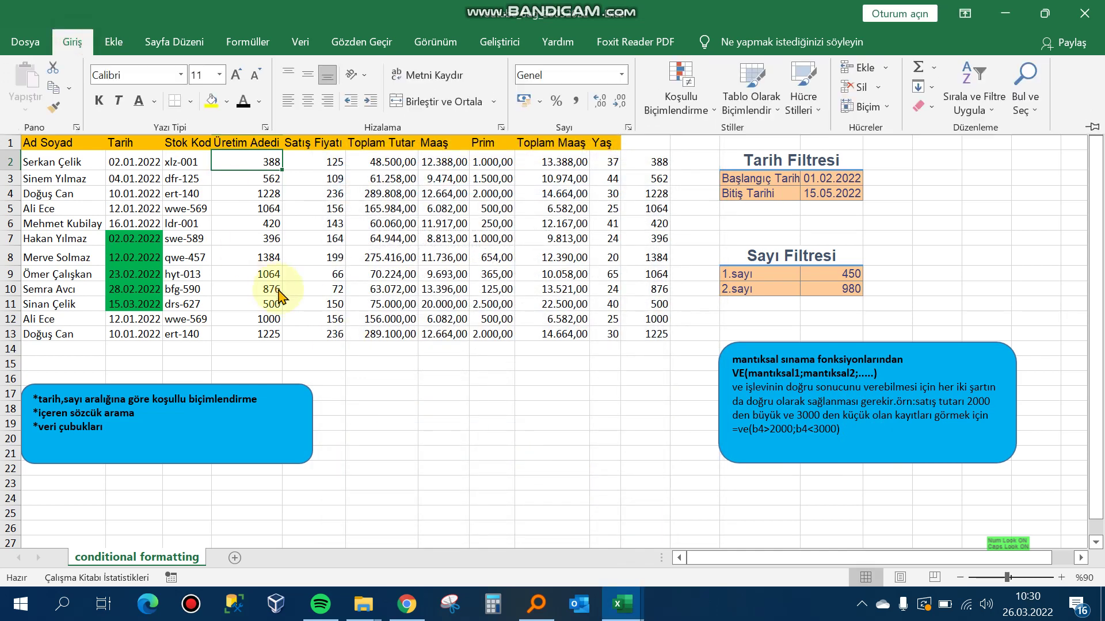
Step: Format-paint D2's blue rule onto D3:D13, highlighting 562, 876 and 500
click(57, 121)
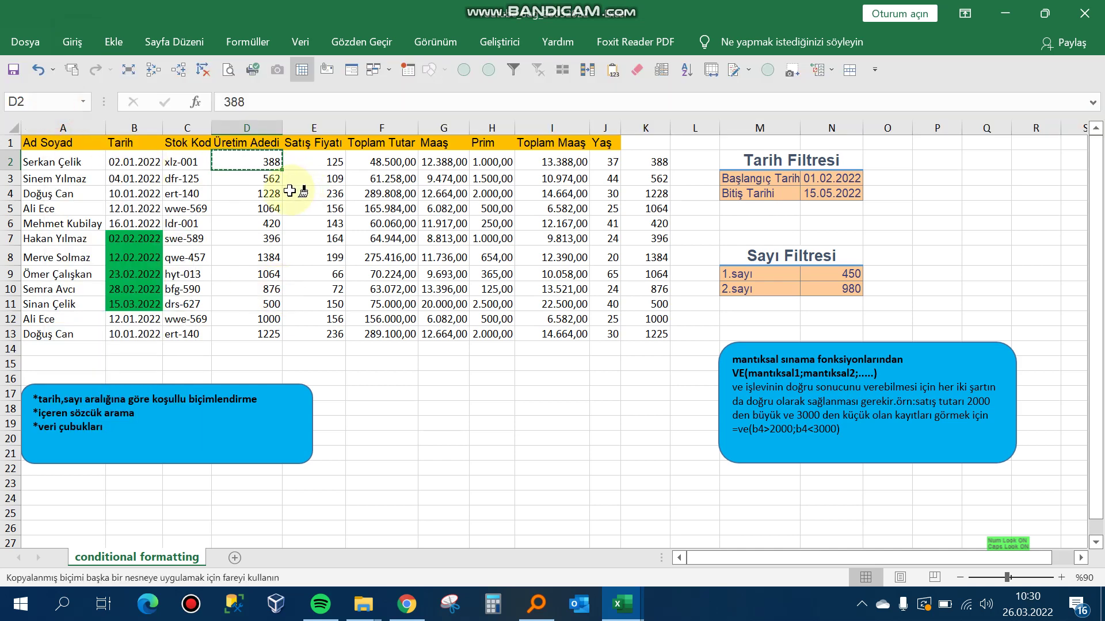
drag(270, 180, 271, 334)
key(Escape)
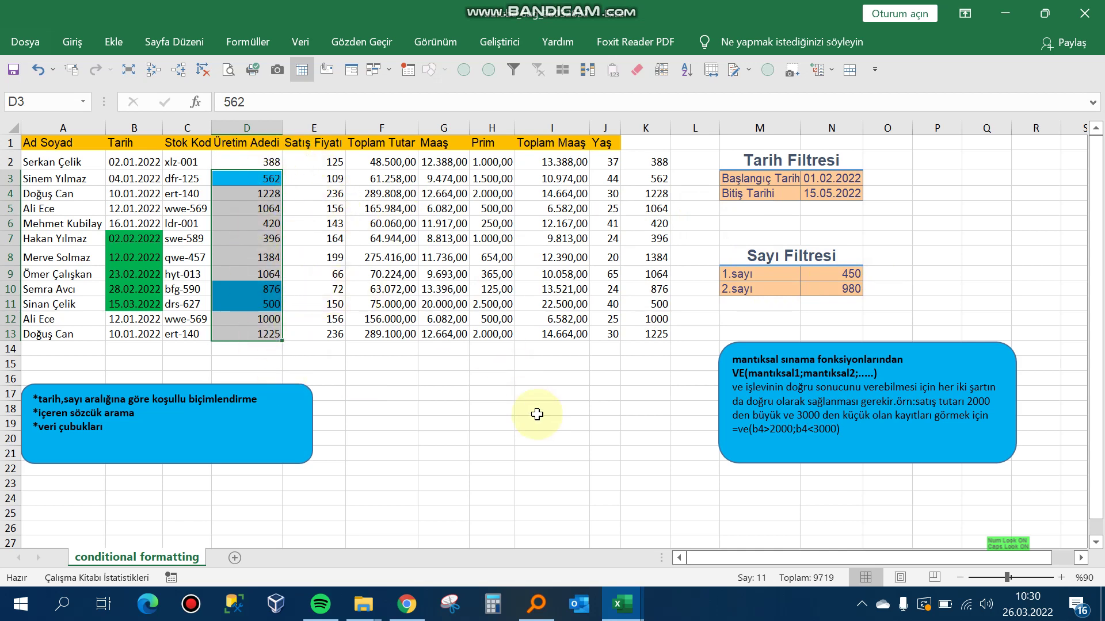
click(430, 419)
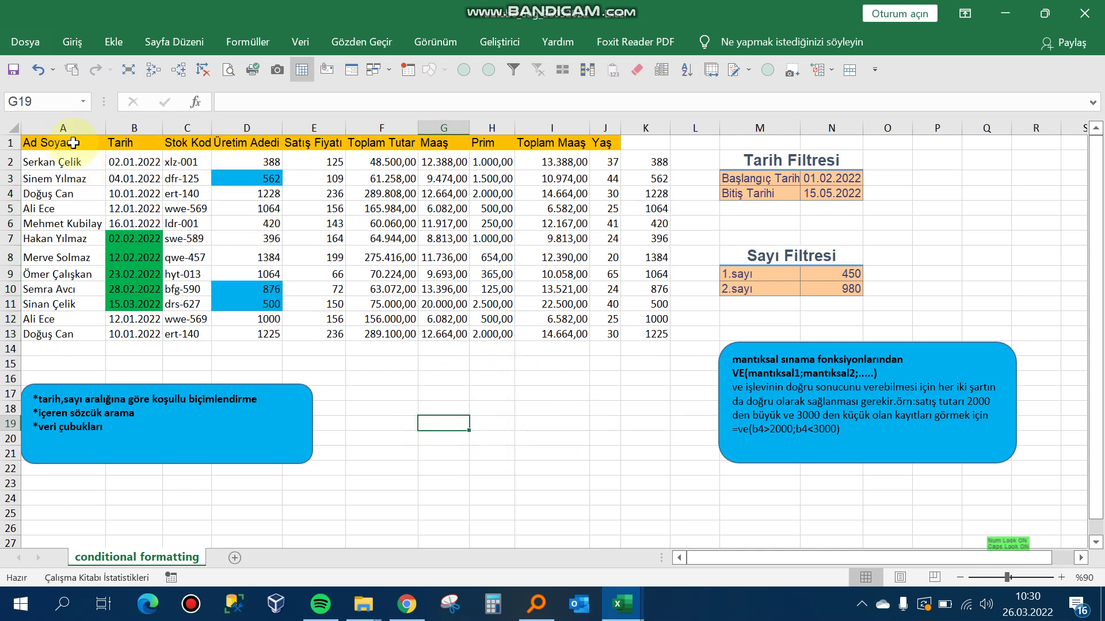
Step: Highlight column A cells containing 'ALİ' with a Text Contains rule using a custom yellow fill
click(63, 127)
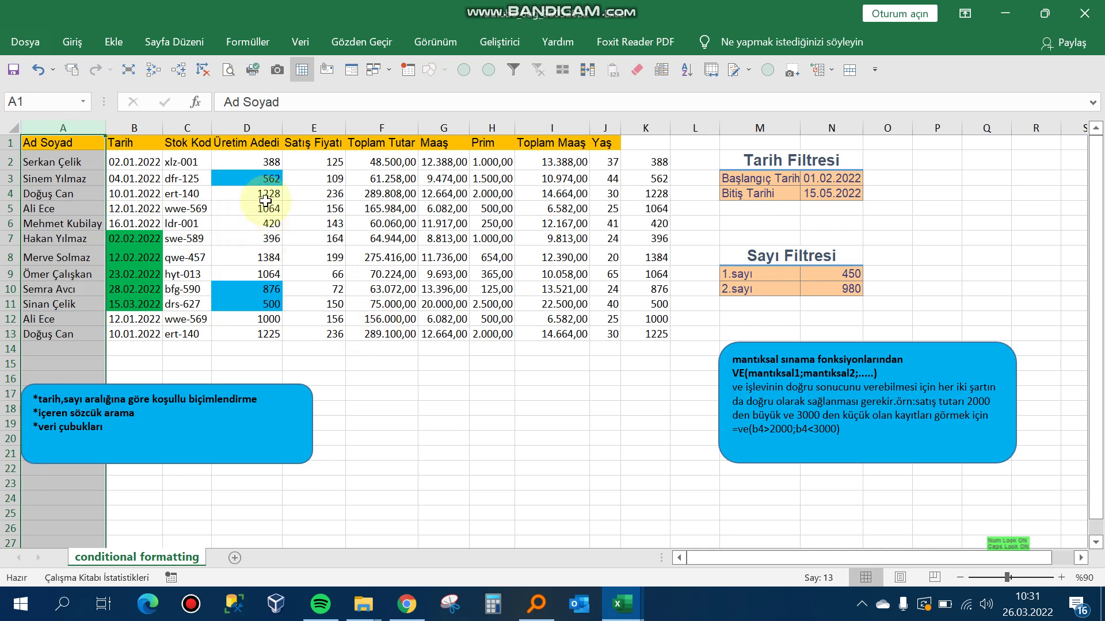
click(73, 43)
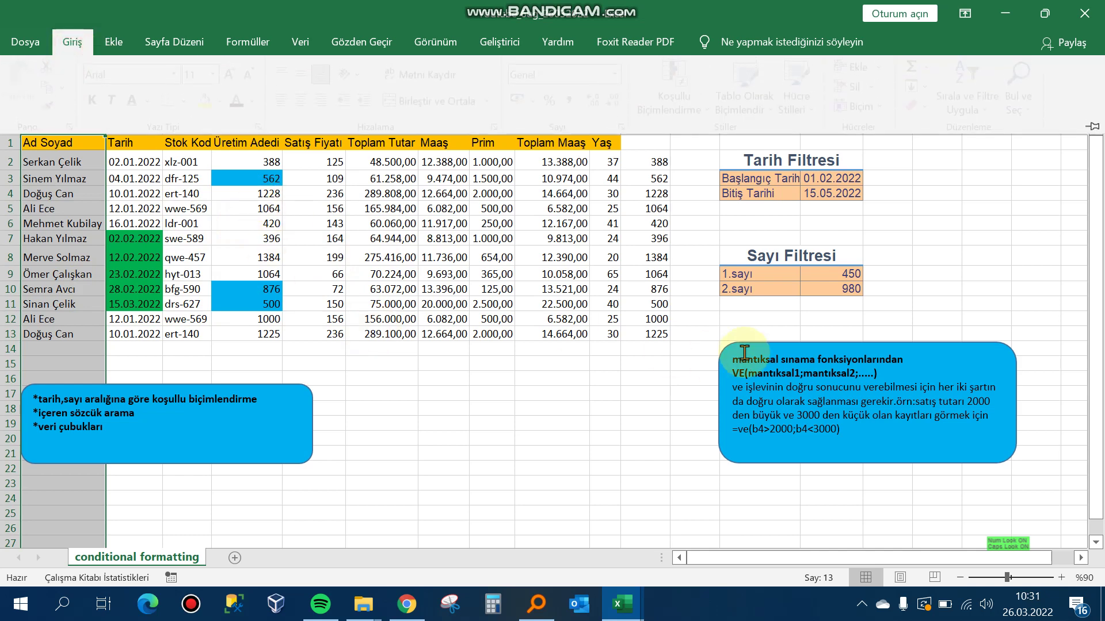
click(693, 107)
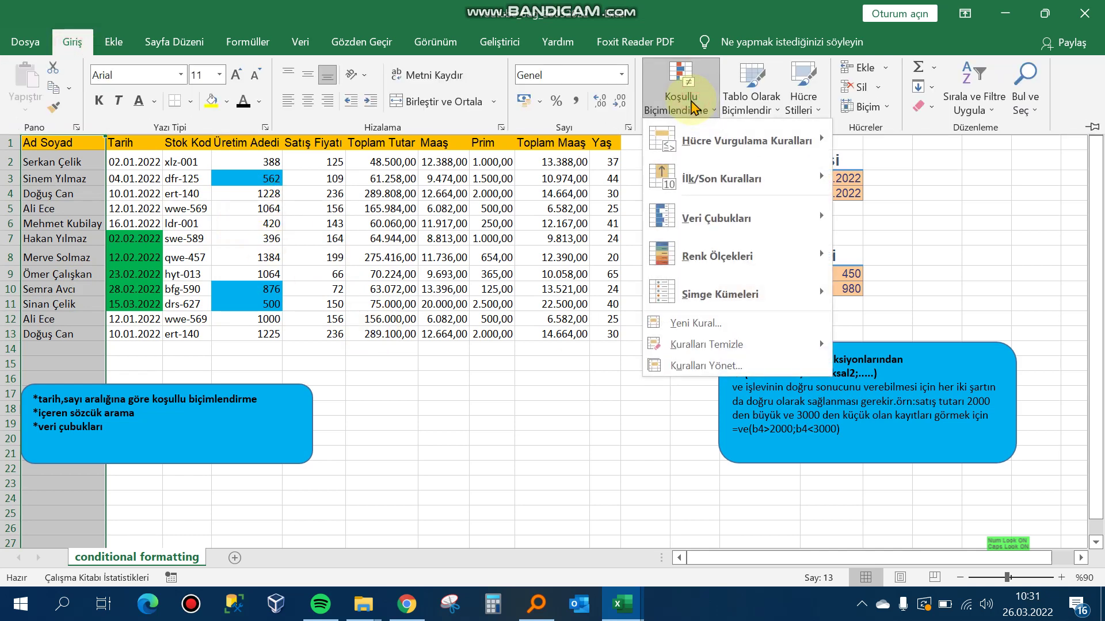
mouse_move(733, 140)
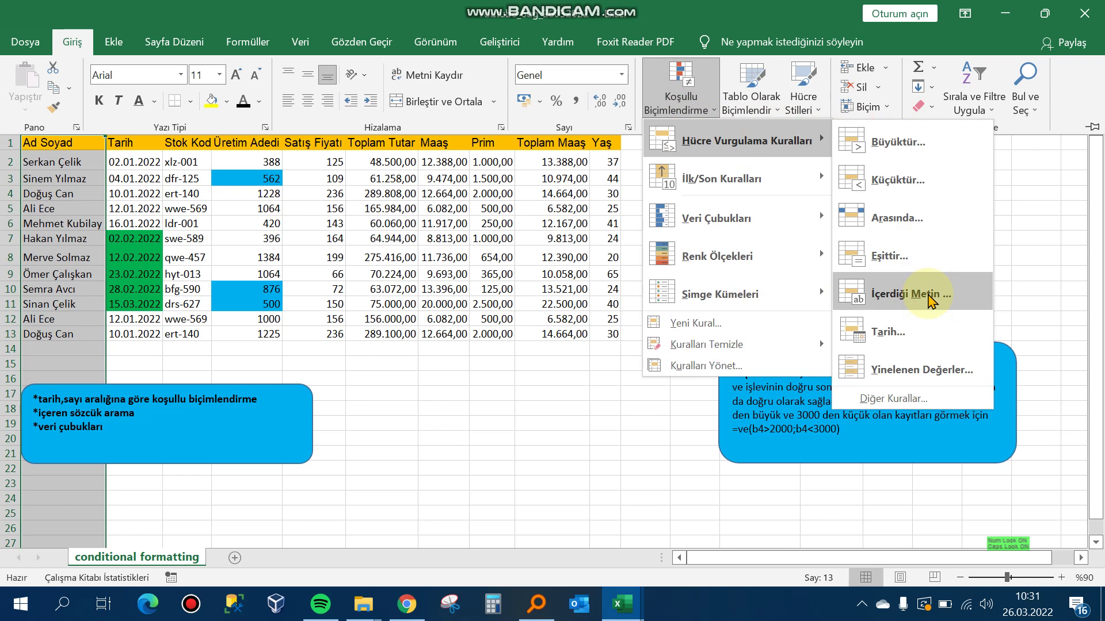
click(930, 297)
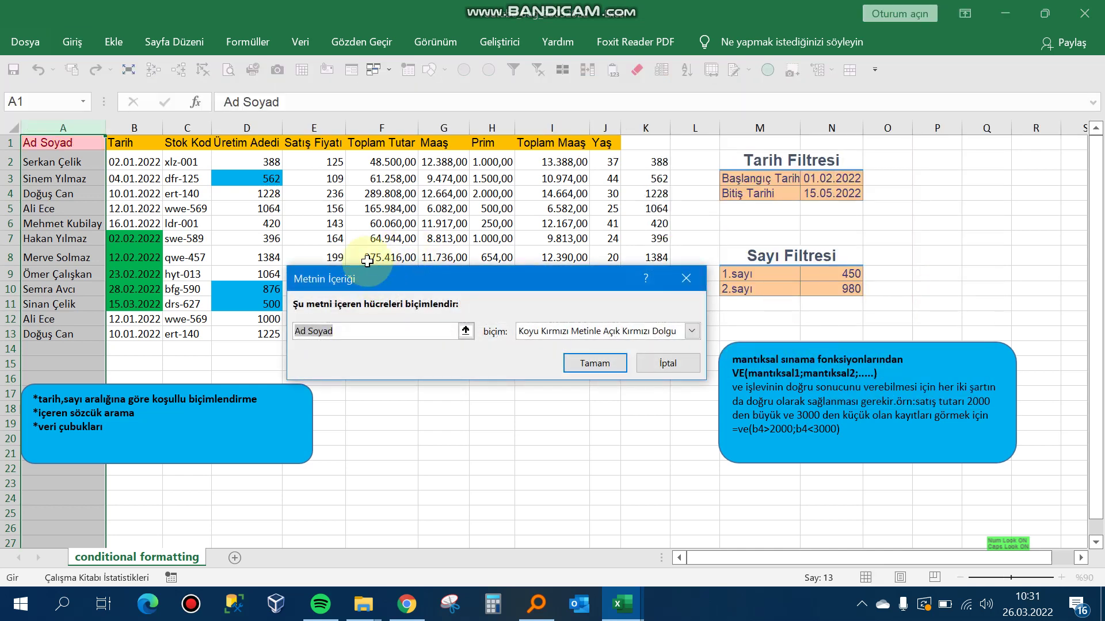
text(ALİ)
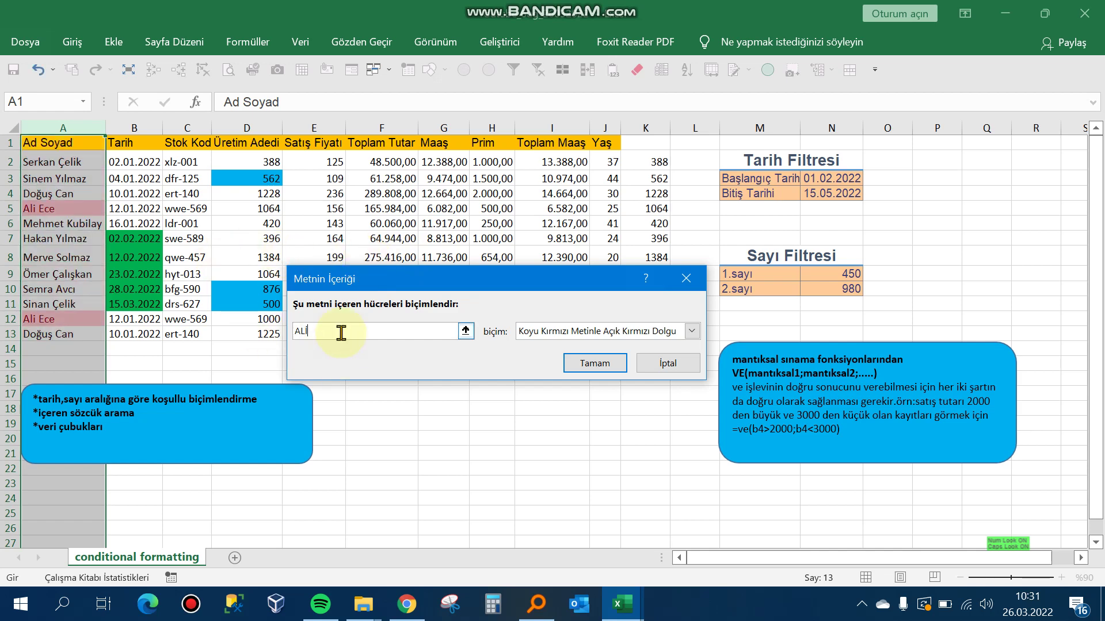
key(Tab)
click(691, 331)
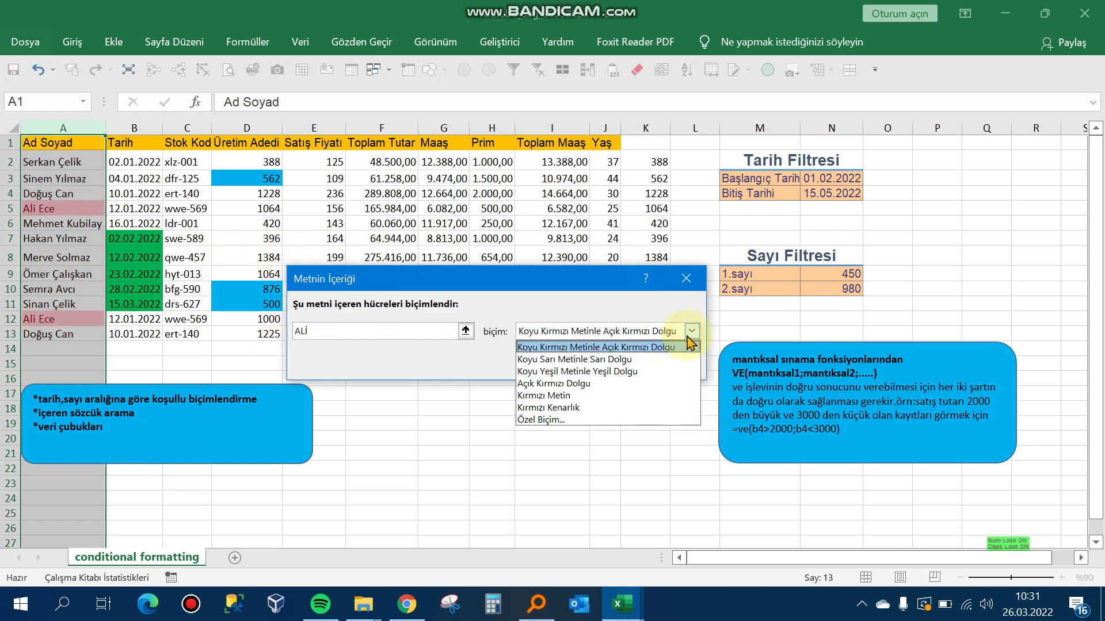
click(638, 420)
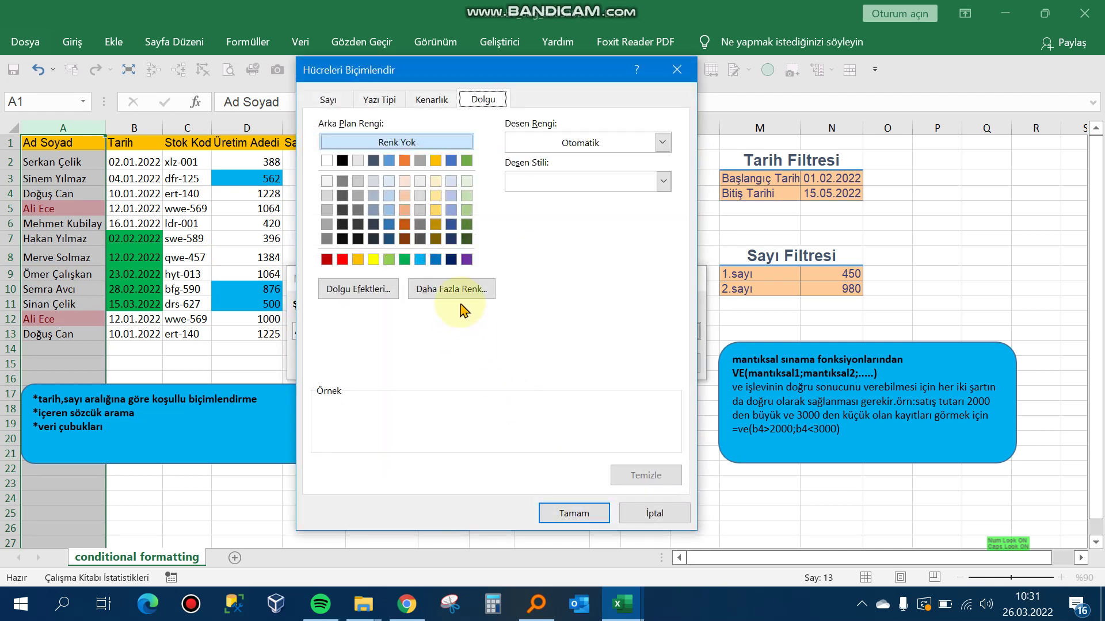
click(374, 260)
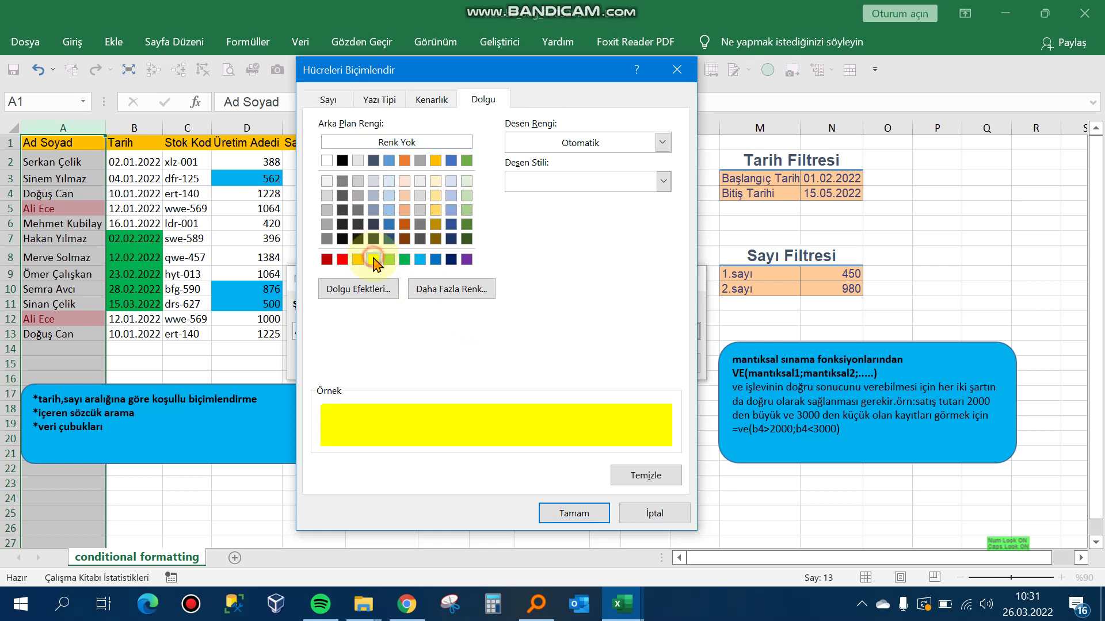
click(597, 517)
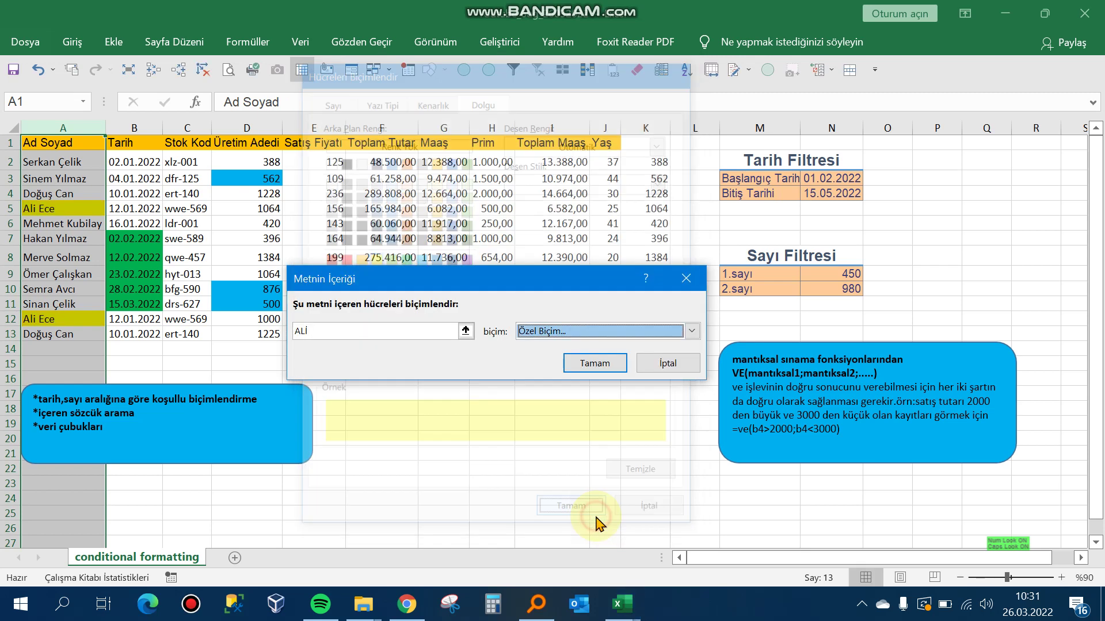
click(590, 364)
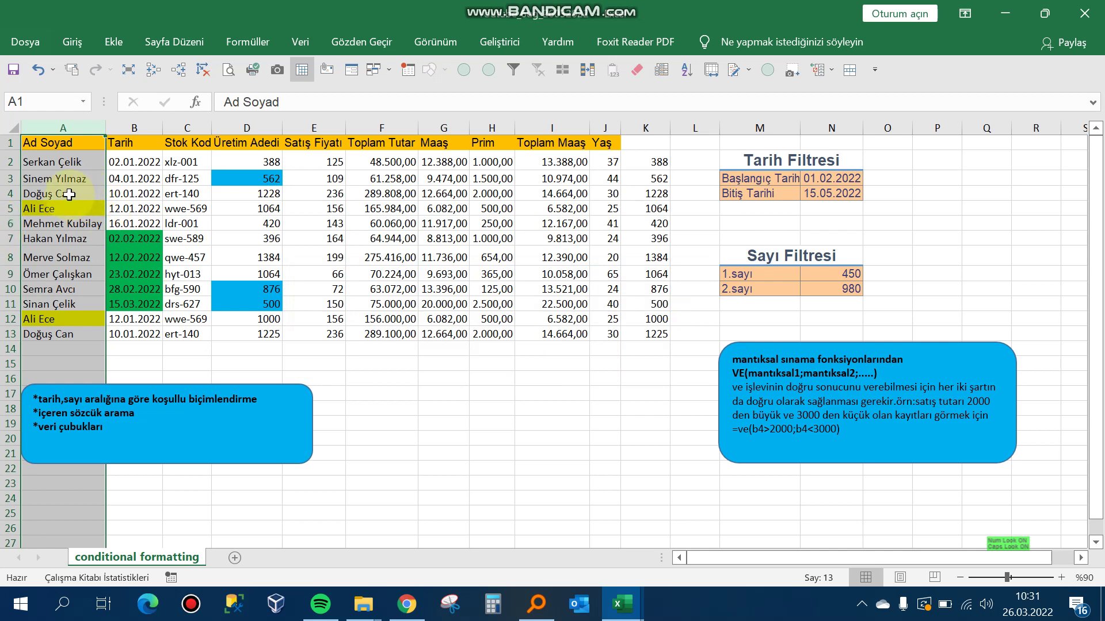
click(67, 223)
click(52, 319)
click(52, 208)
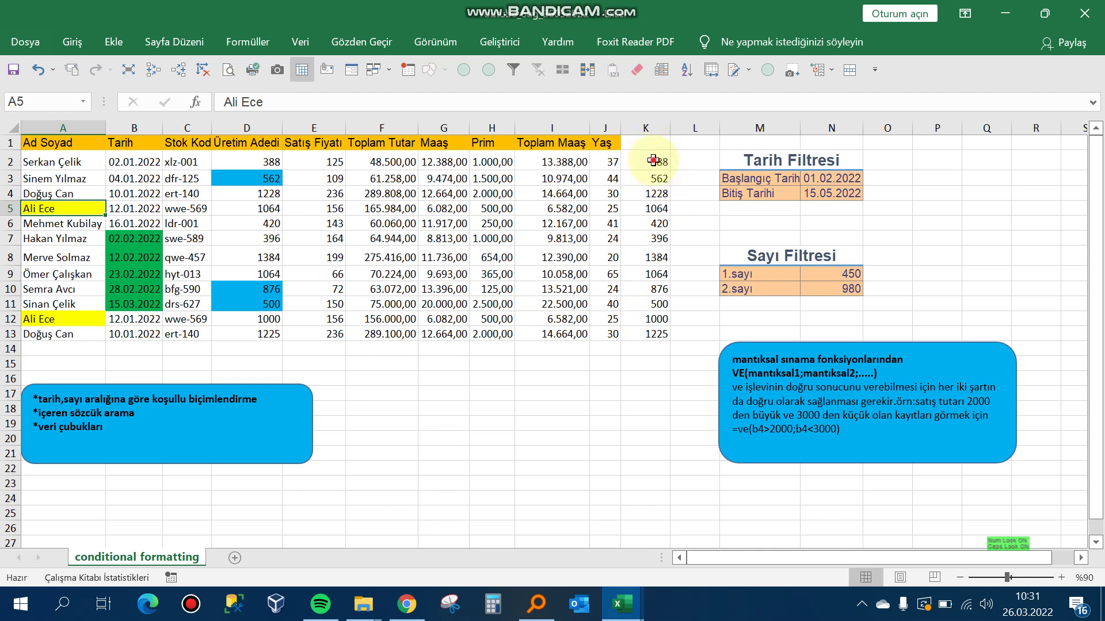
drag(653, 161, 647, 334)
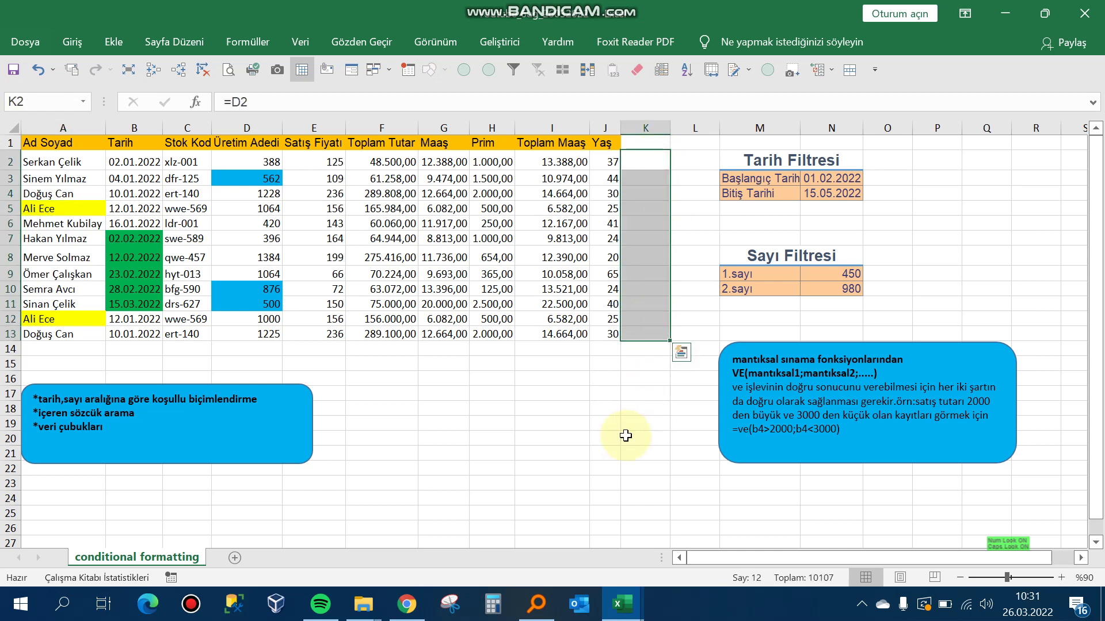
key(Delete)
click(645, 160)
text(=)
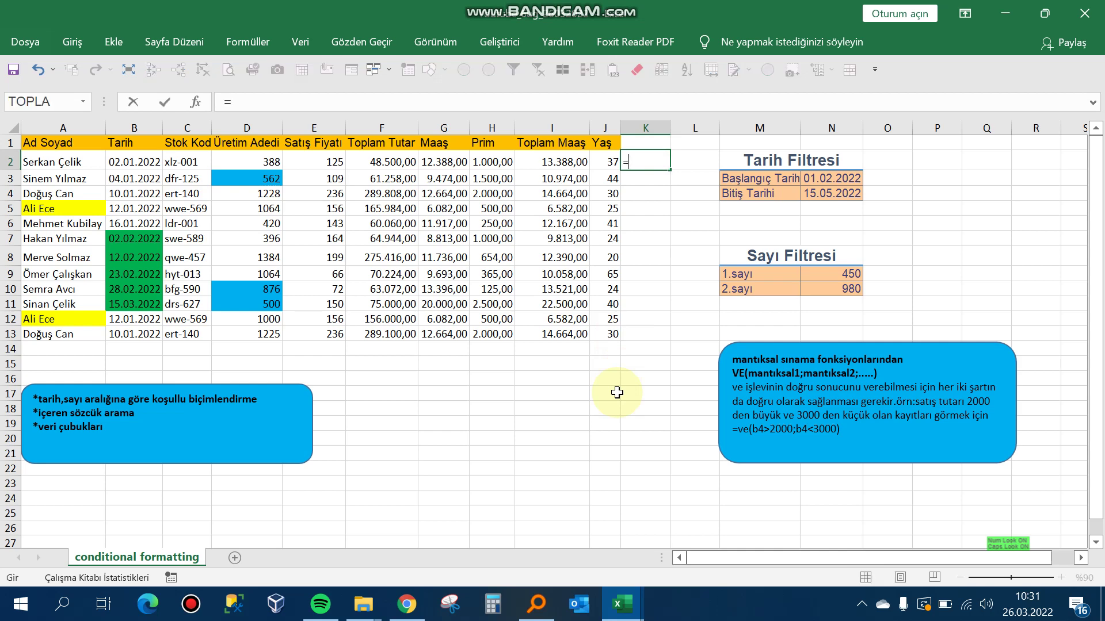
key(Escape)
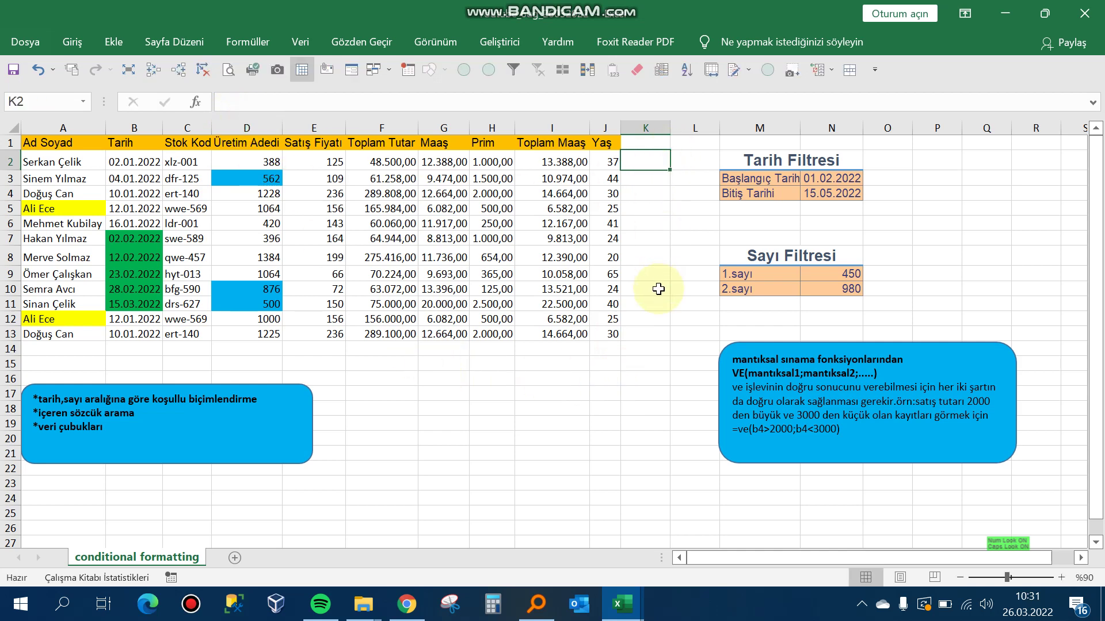
text(=)
key(Left)
key(Left)
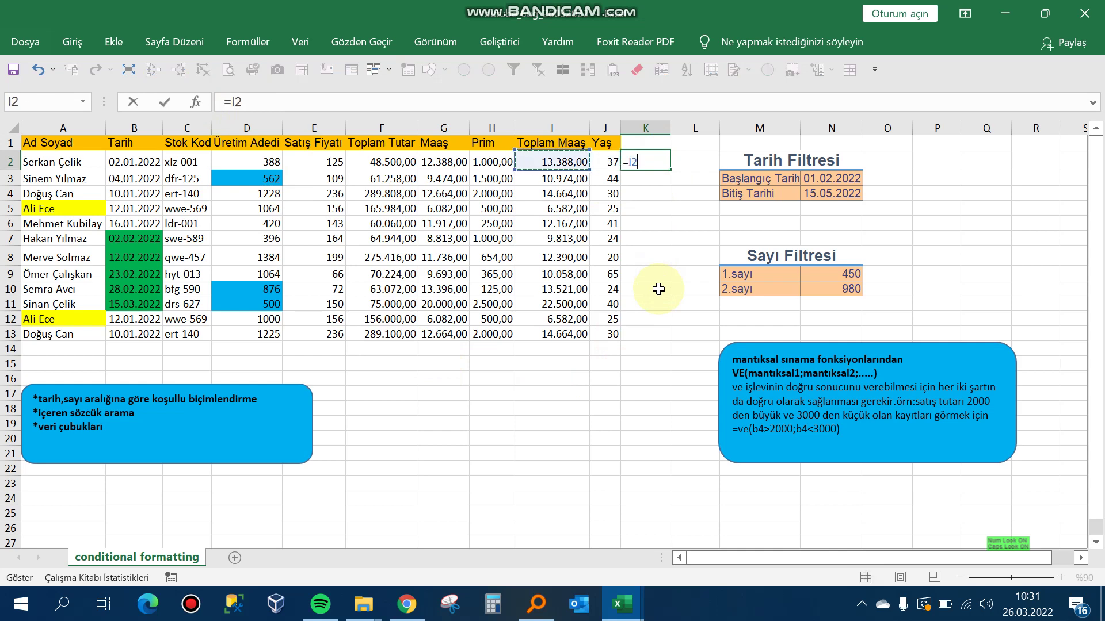
key(Left)
key(Left)
key(Left)
key(Left)
key(Left)
key(Return)
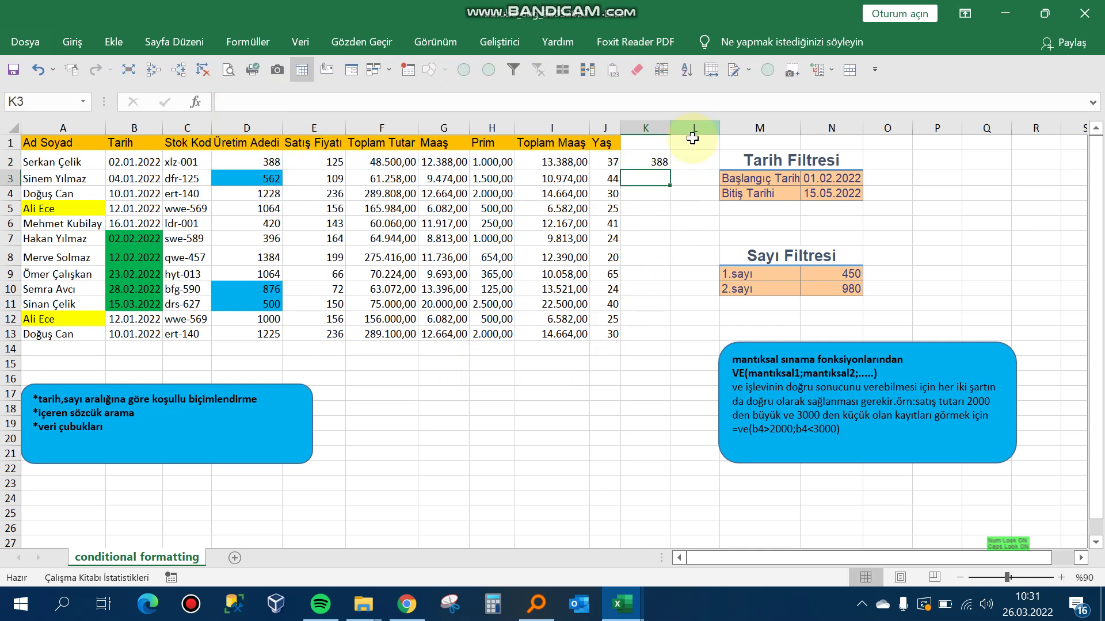
click(663, 161)
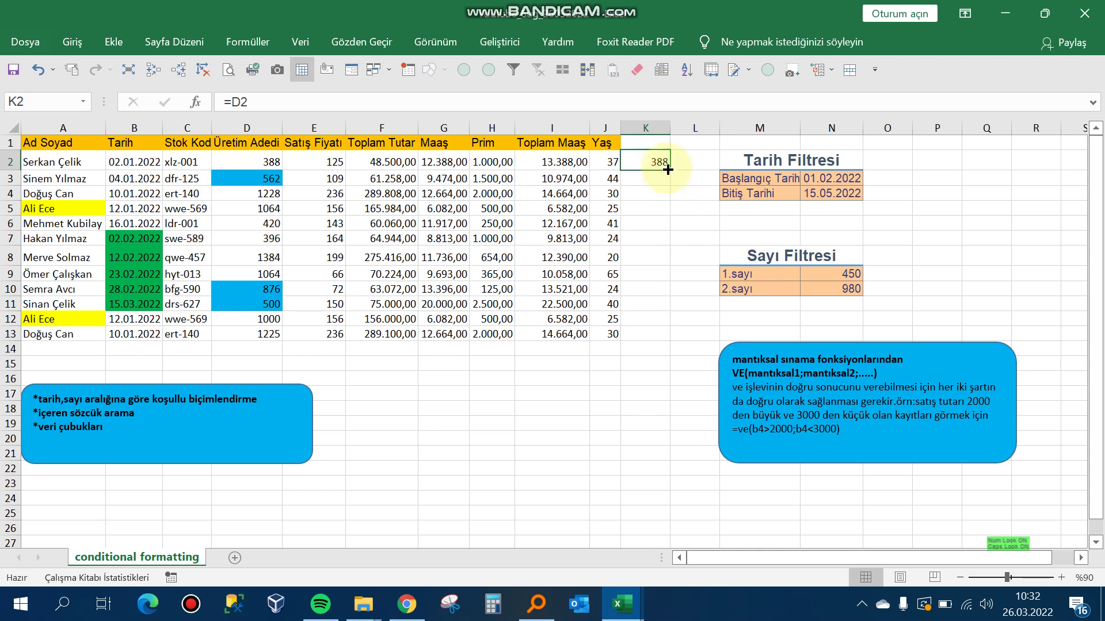
drag(668, 172, 695, 337)
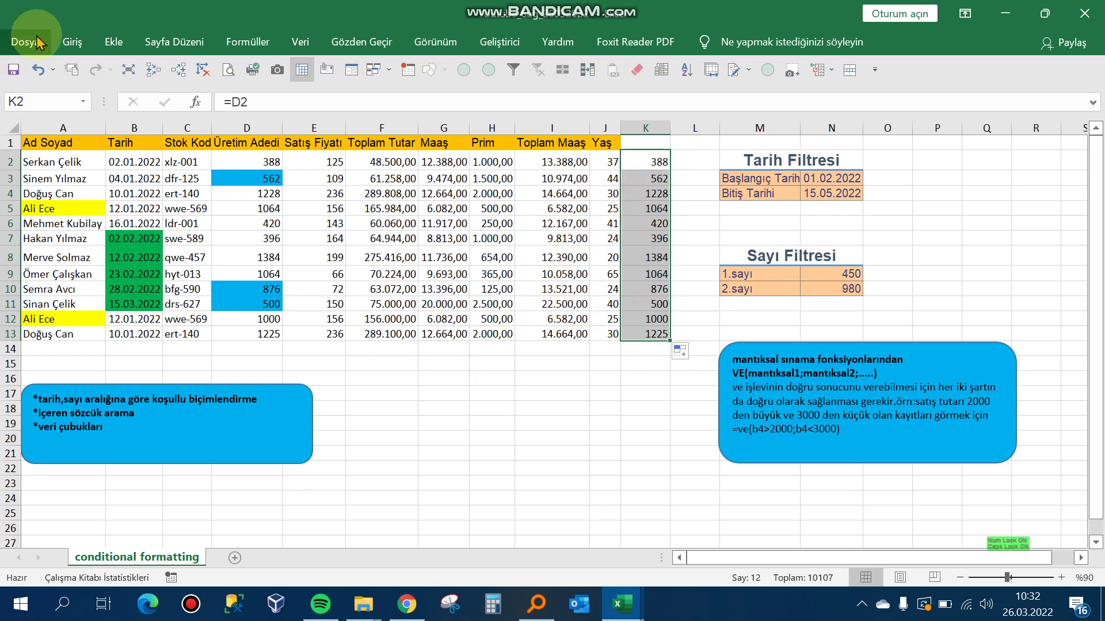
Step: Apply blue gradient data bars to K2:K13's production values, 388 to 1384
click(72, 42)
click(703, 94)
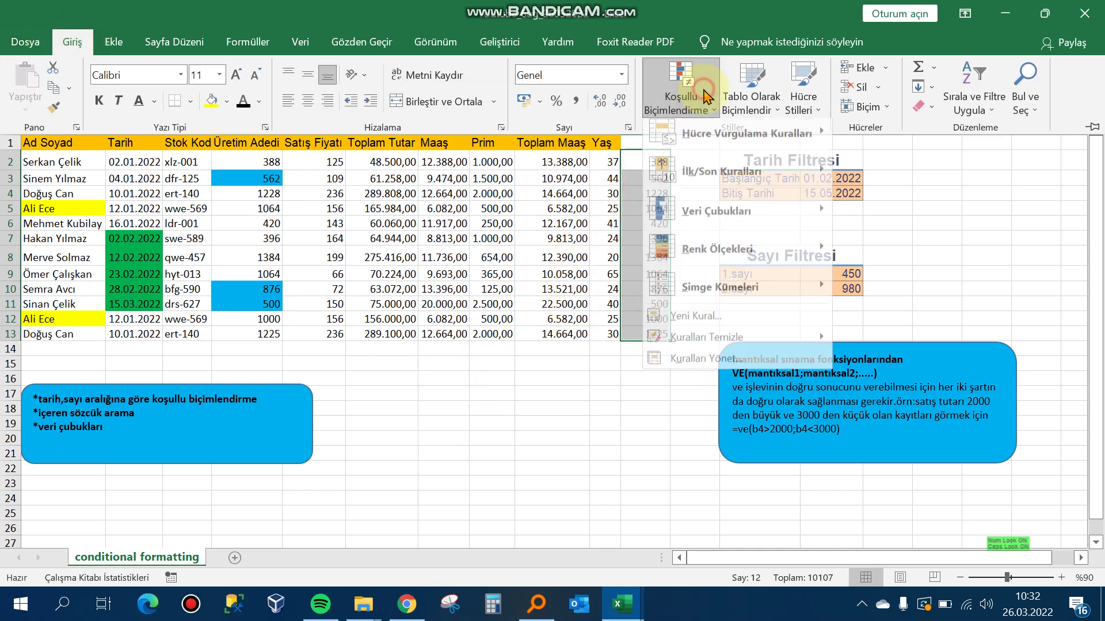
mouse_move(716, 218)
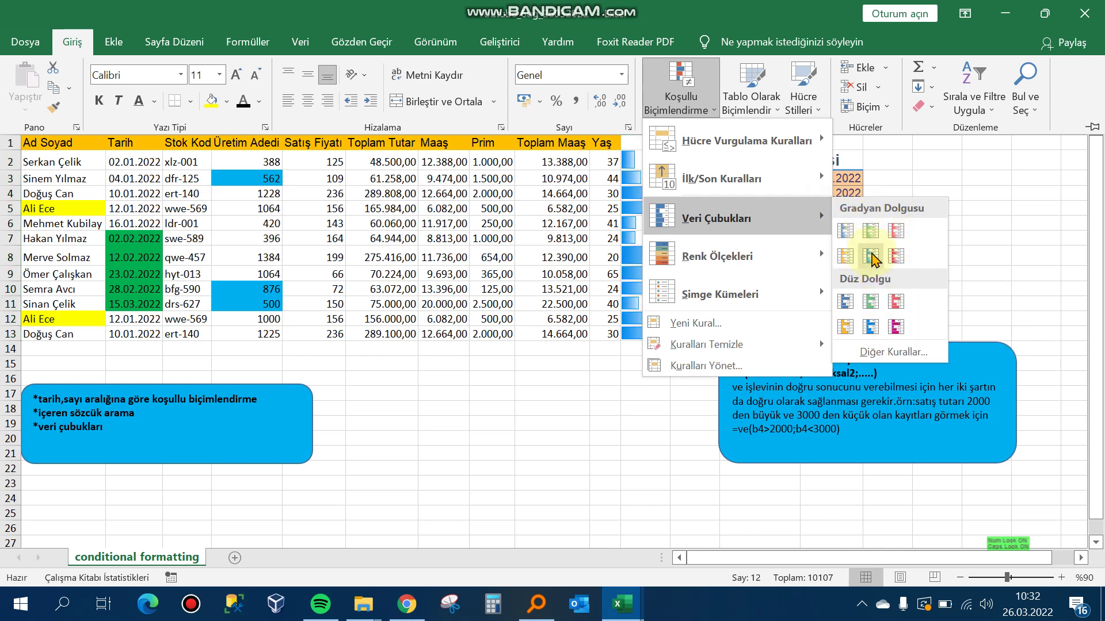
click(871, 256)
key(ctrl+F1)
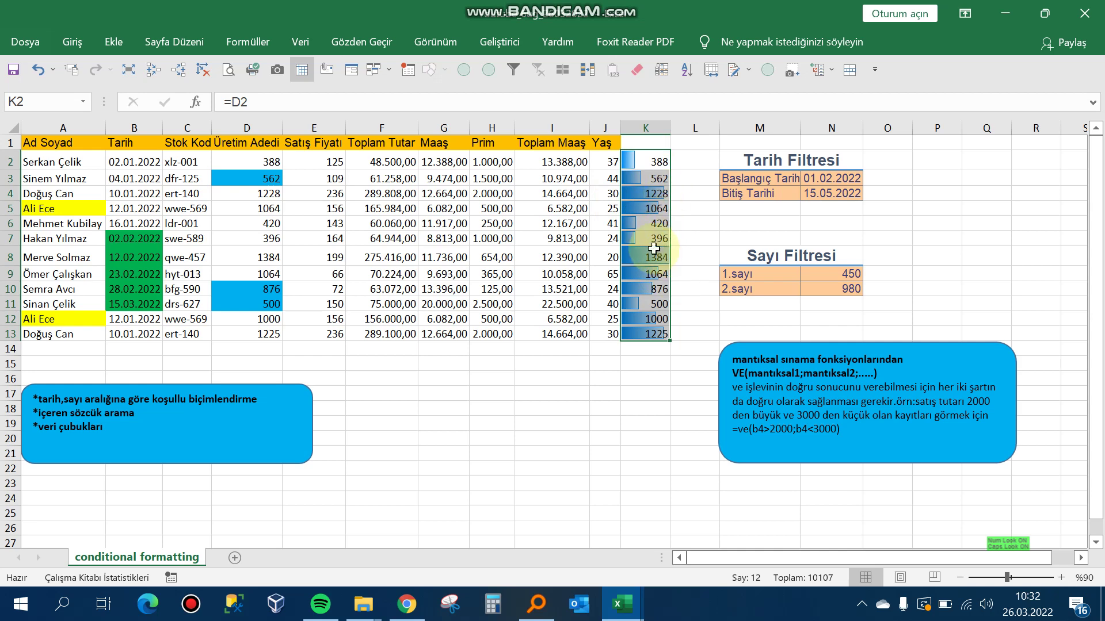
click(263, 164)
drag(637, 164, 659, 332)
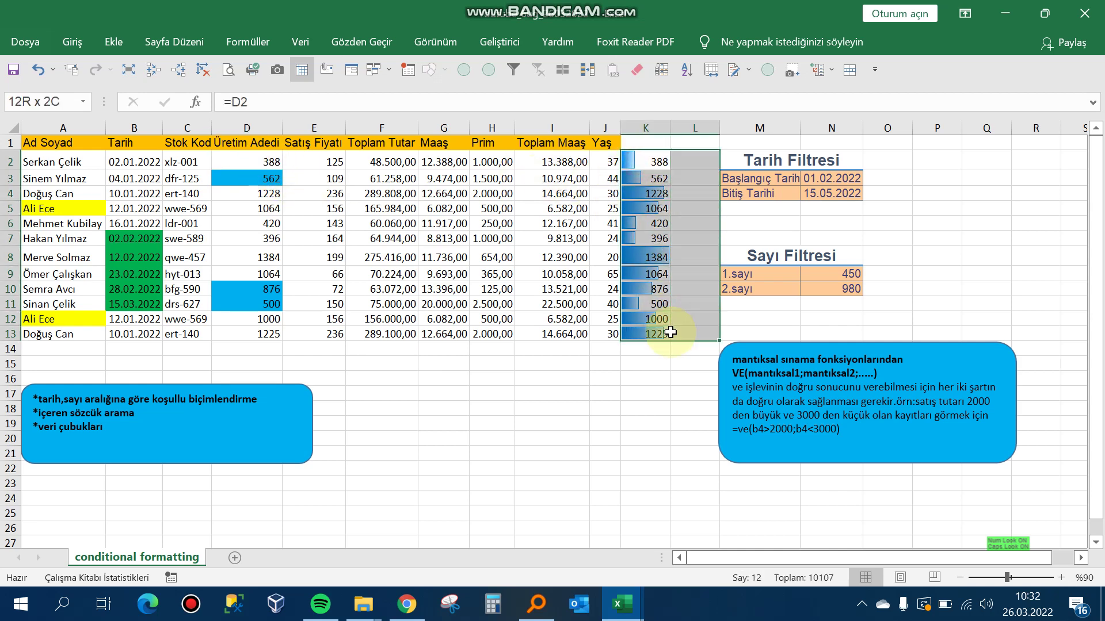
Step: Turn on Show Bar Only in column K's Data Bar rule so the production numbers are hidden
click(85, 45)
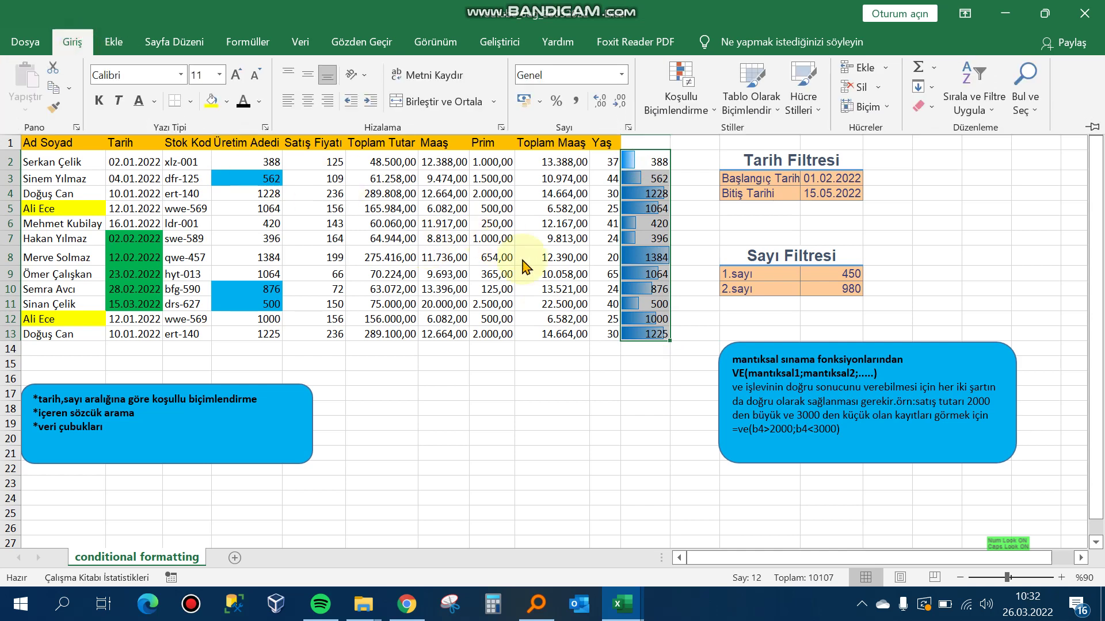
click(681, 92)
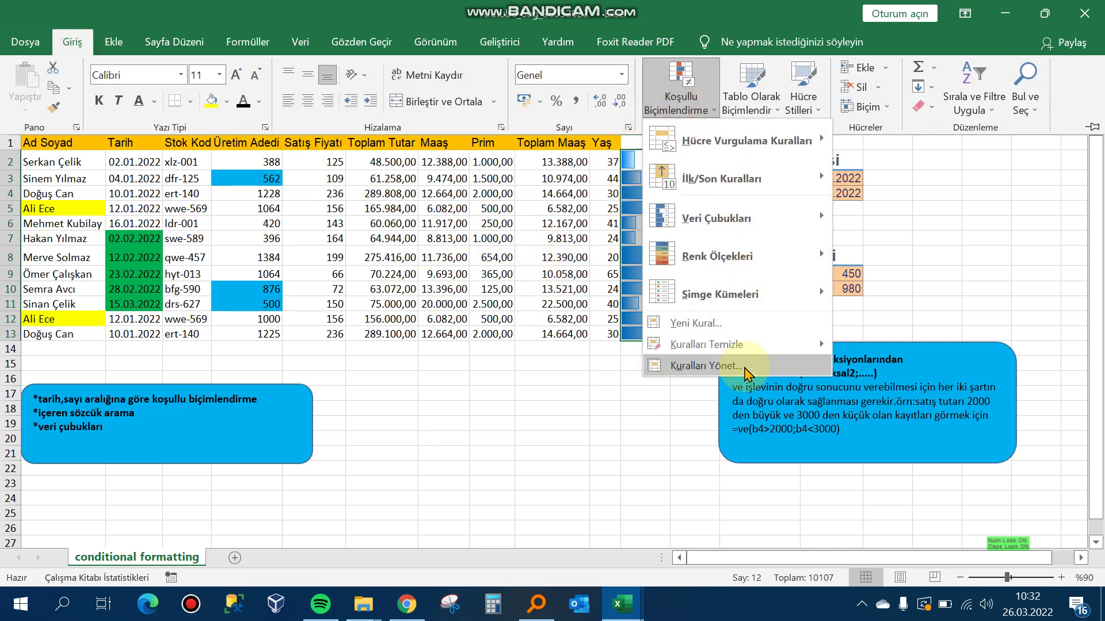
click(804, 364)
double_click(457, 301)
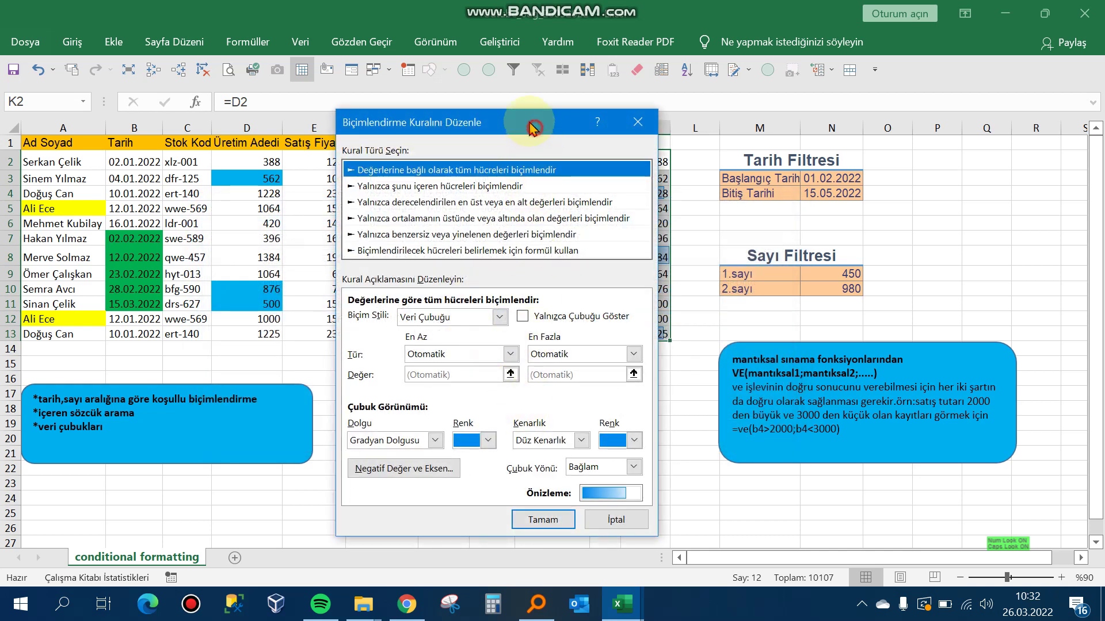
drag(533, 121, 320, 50)
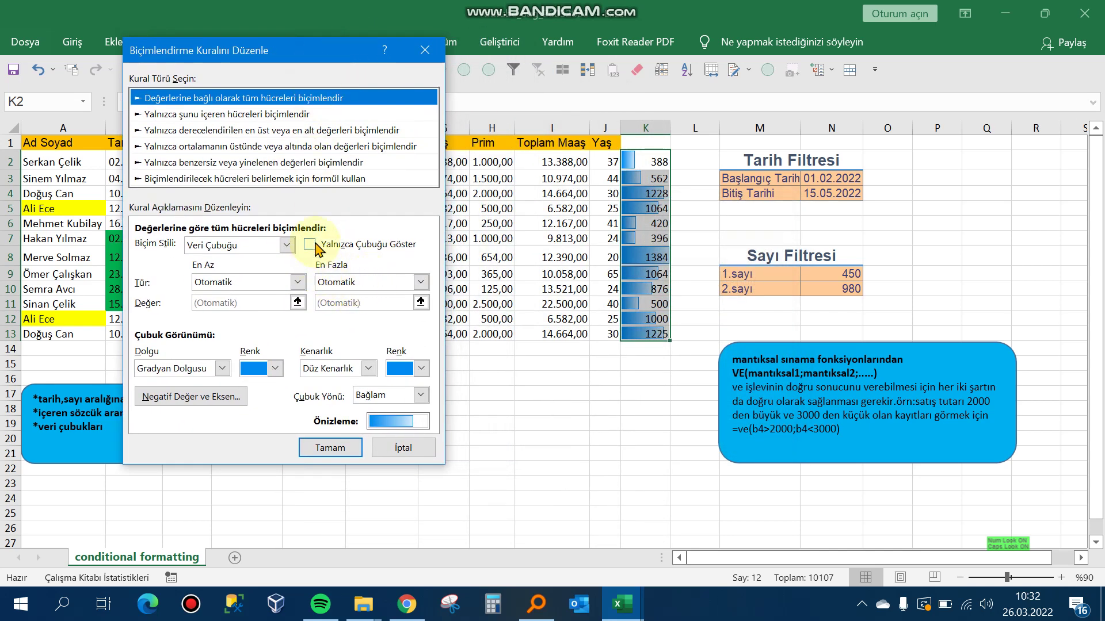
click(315, 246)
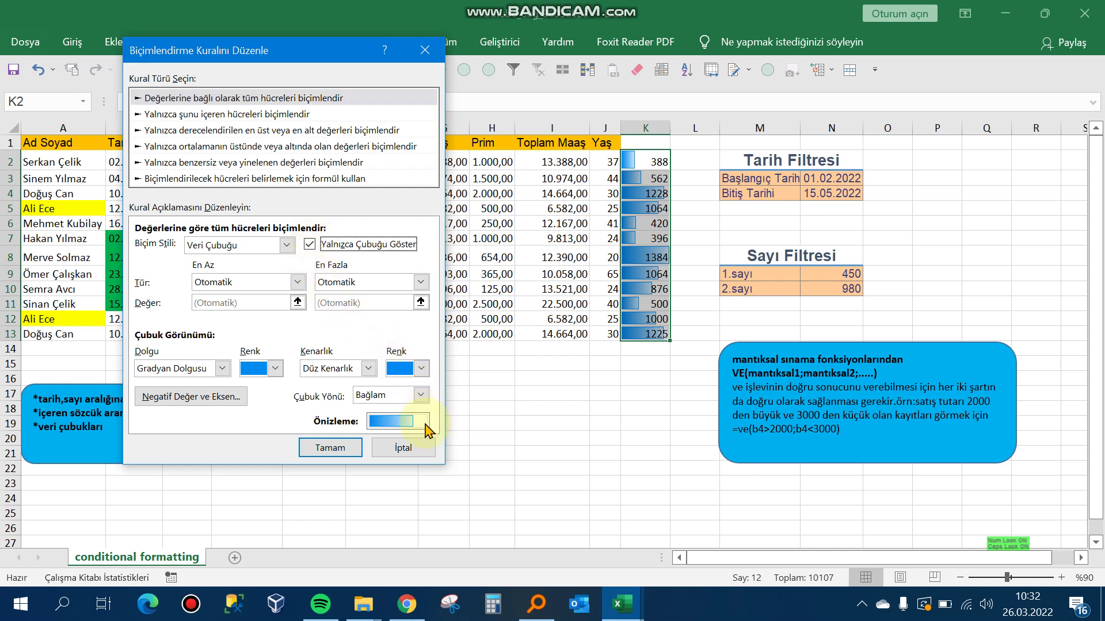
click(347, 448)
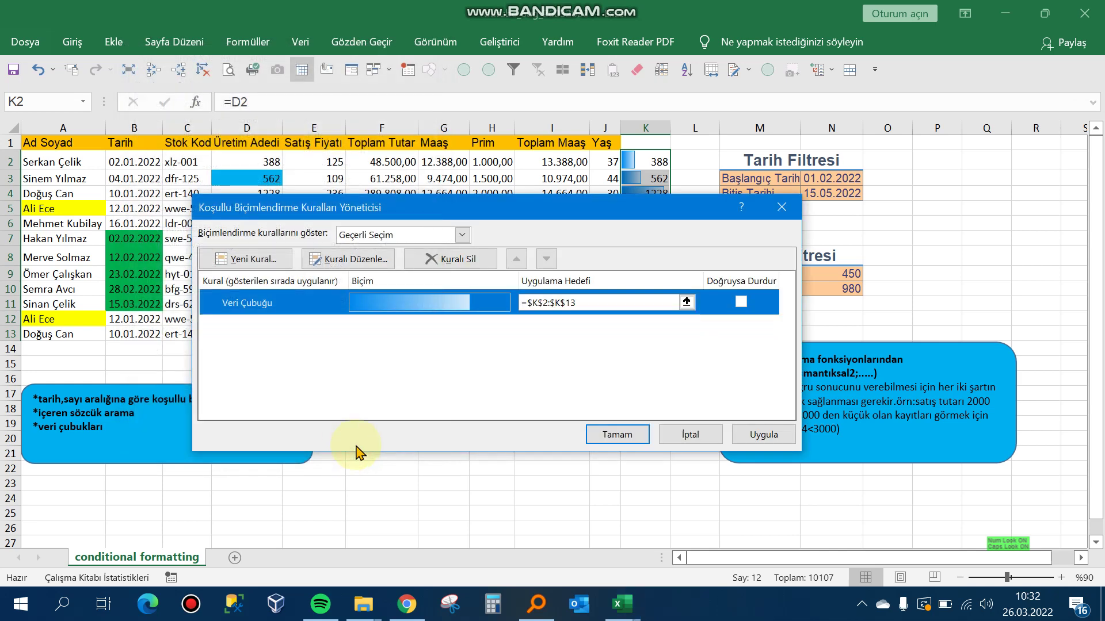
click(605, 426)
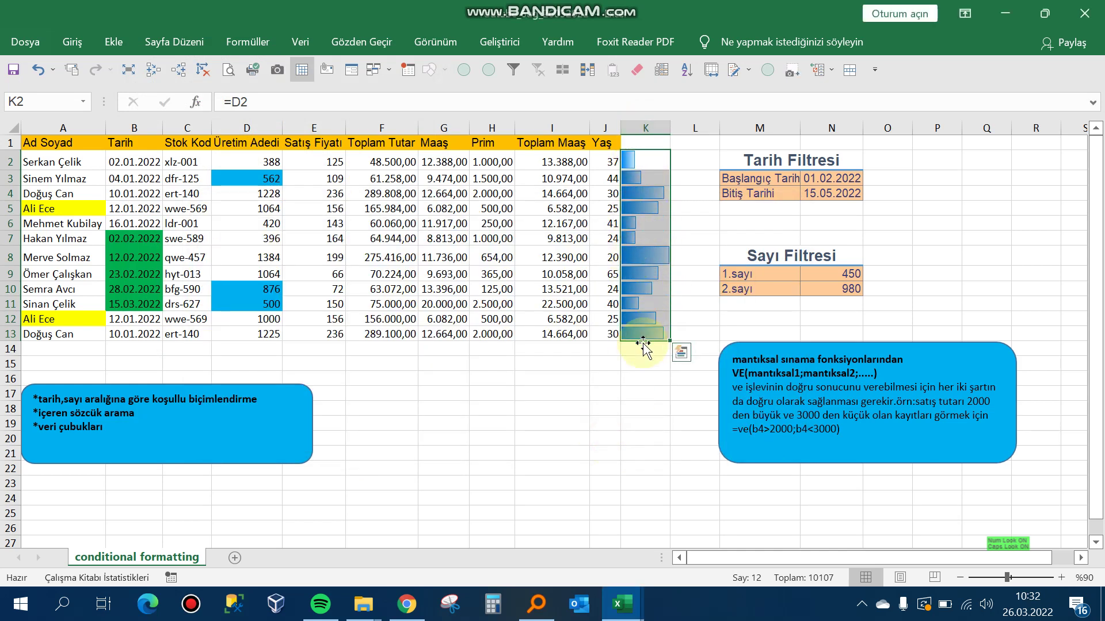
Step: Set the column K Data Bar rule's bar direction to Right-to-Left and apply it
click(72, 42)
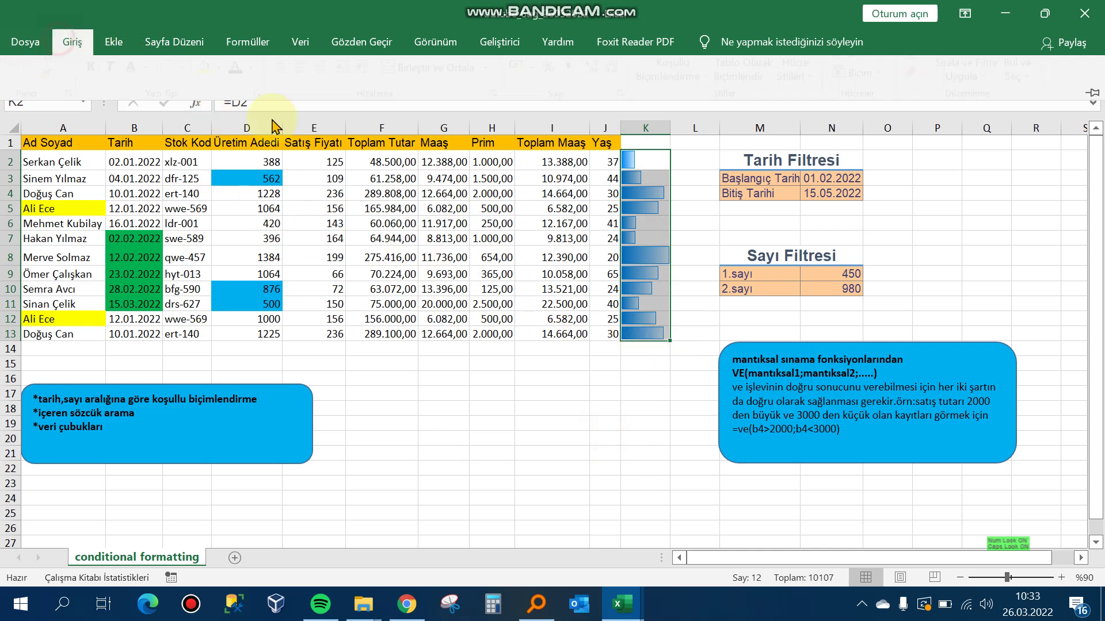
click(679, 92)
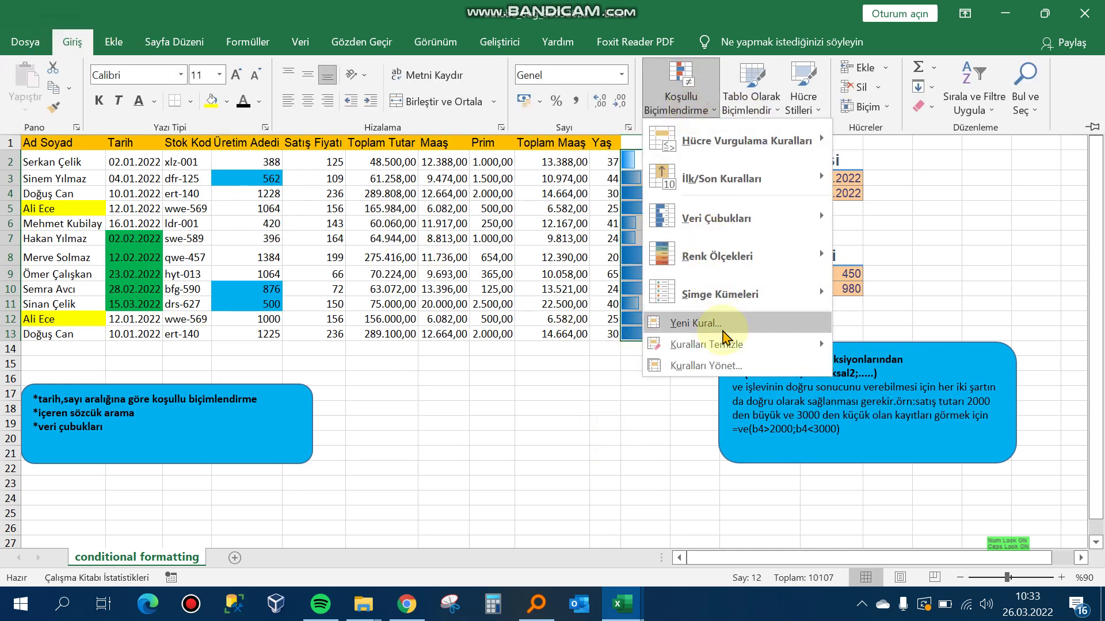
click(739, 360)
double_click(463, 305)
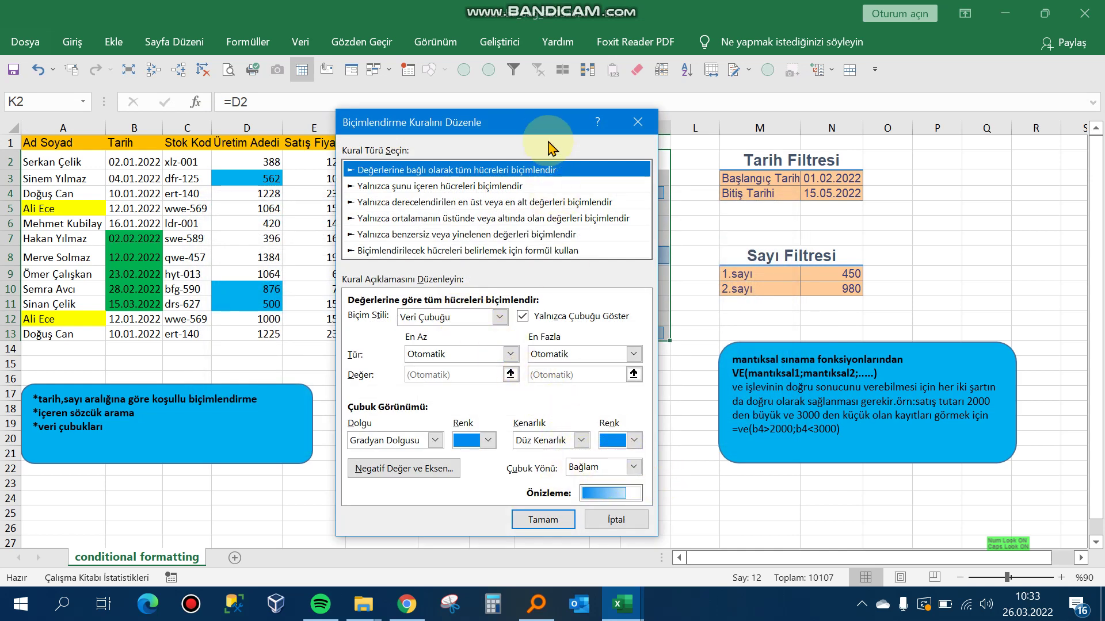
drag(520, 122, 399, 97)
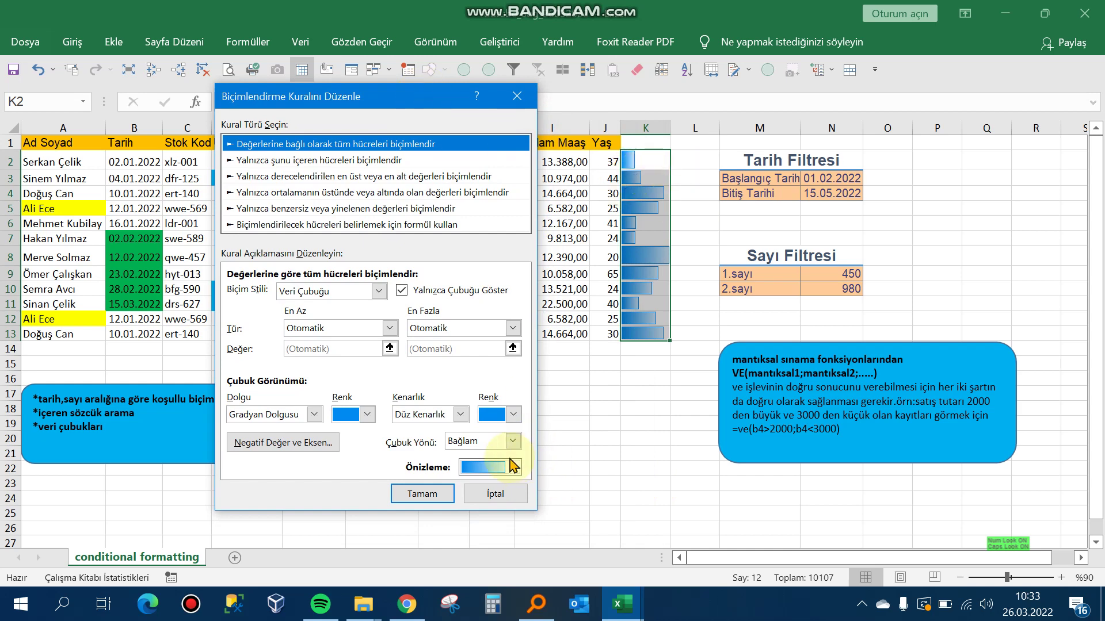
click(514, 442)
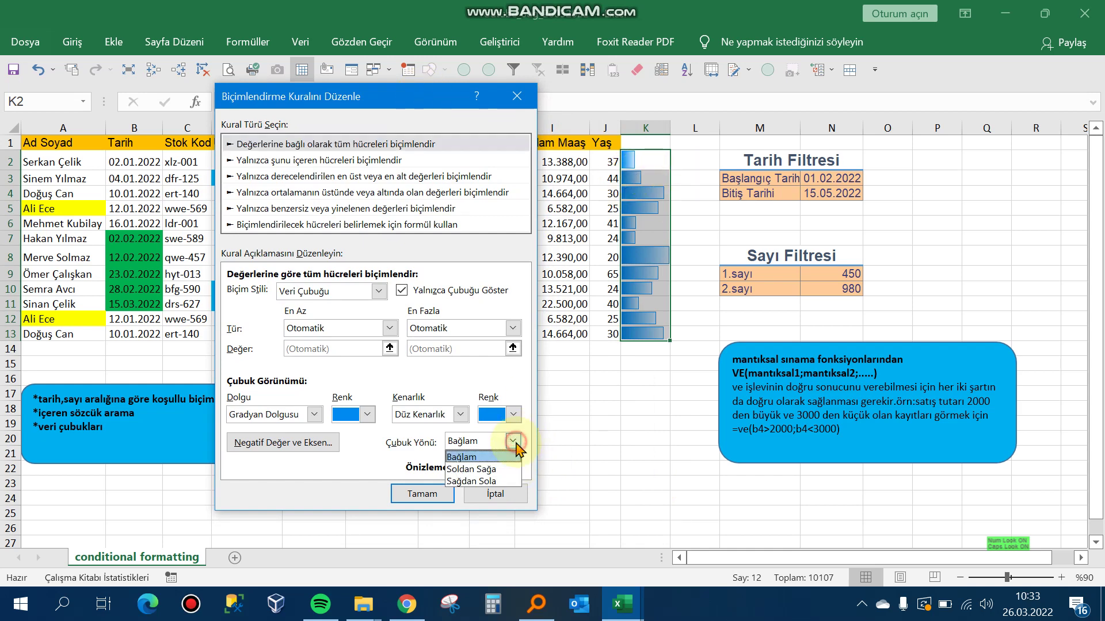
click(501, 482)
click(424, 493)
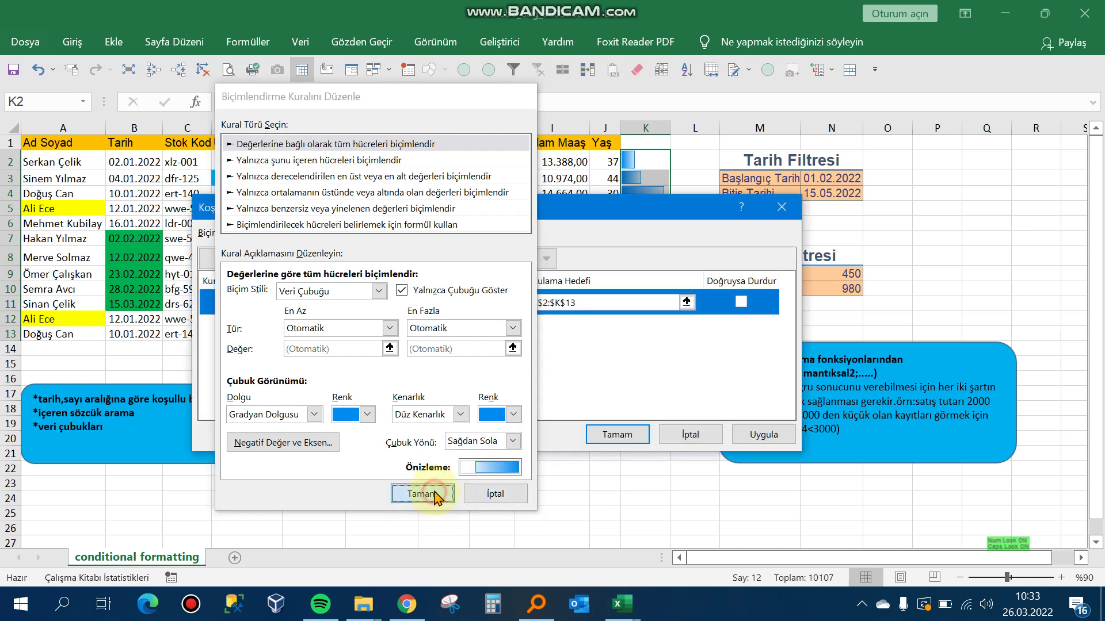
click(765, 435)
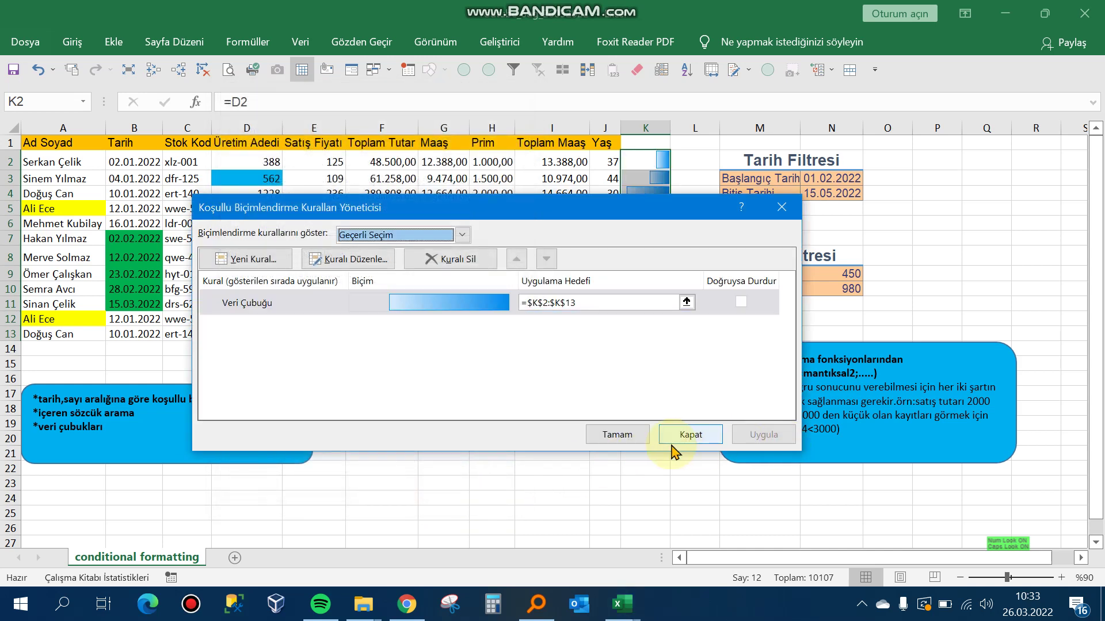
click(621, 438)
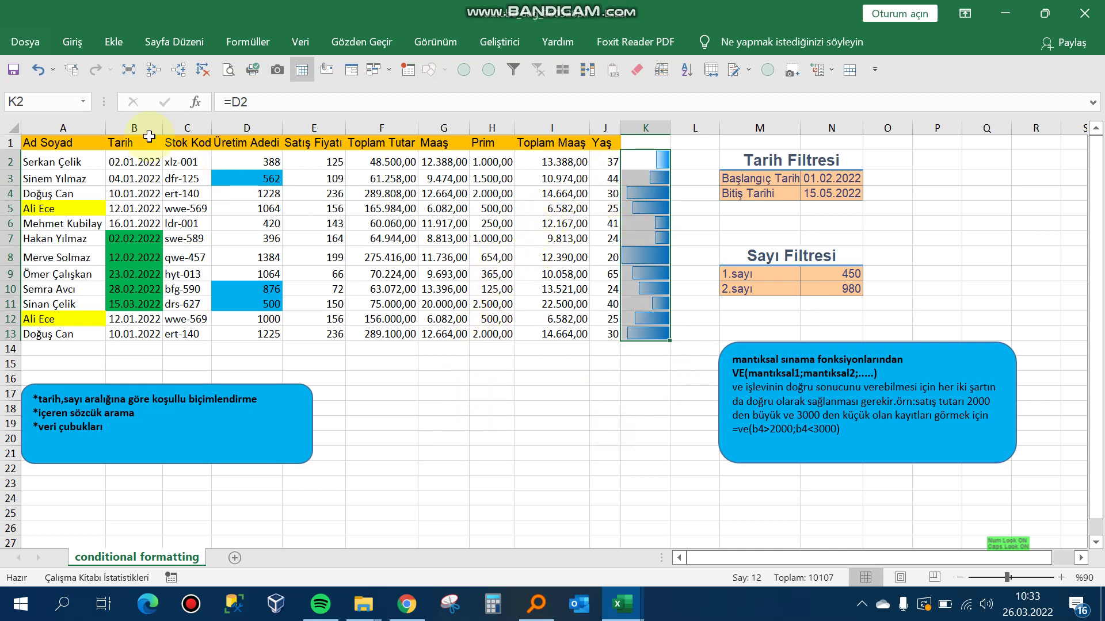
Step: Reset the column K Data Bar rule's direction to Left-to-Right, then bring up the Bandicam window
click(72, 42)
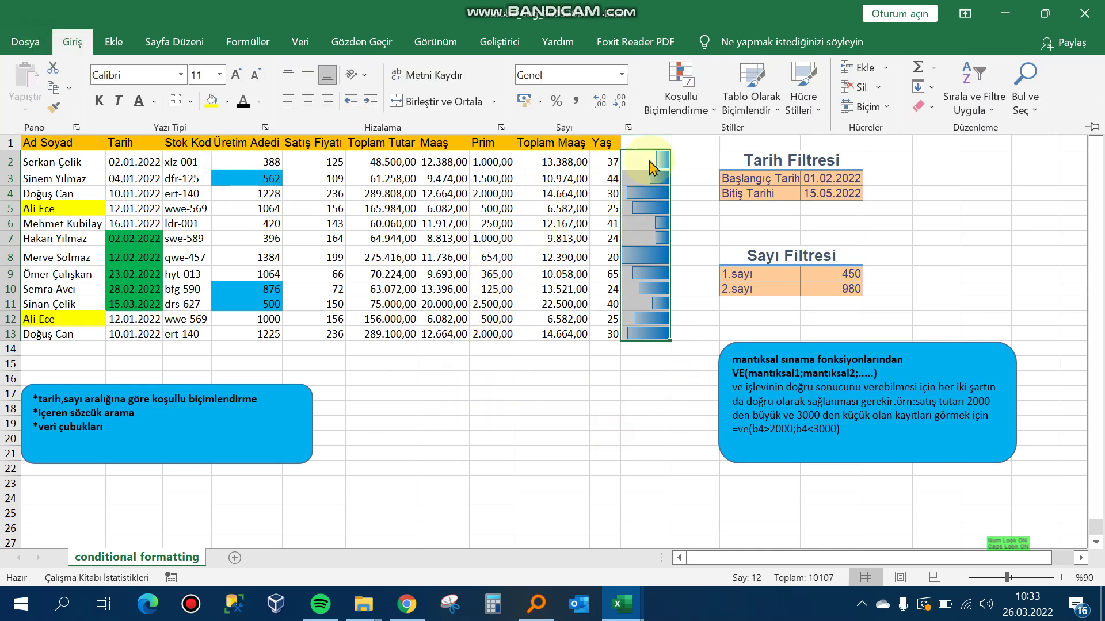
click(700, 101)
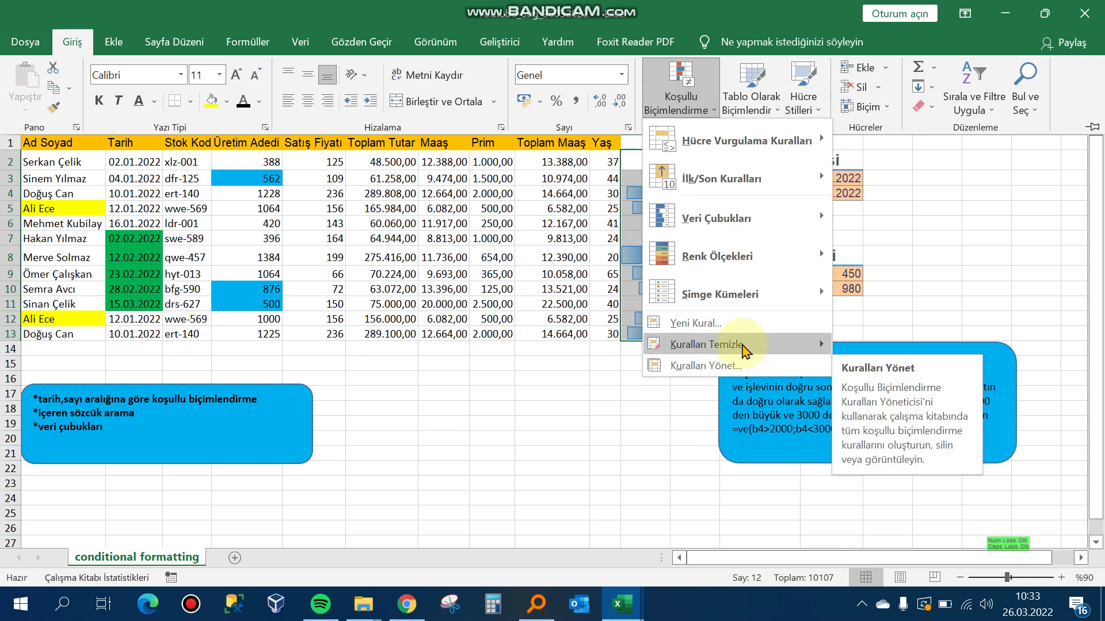
click(708, 365)
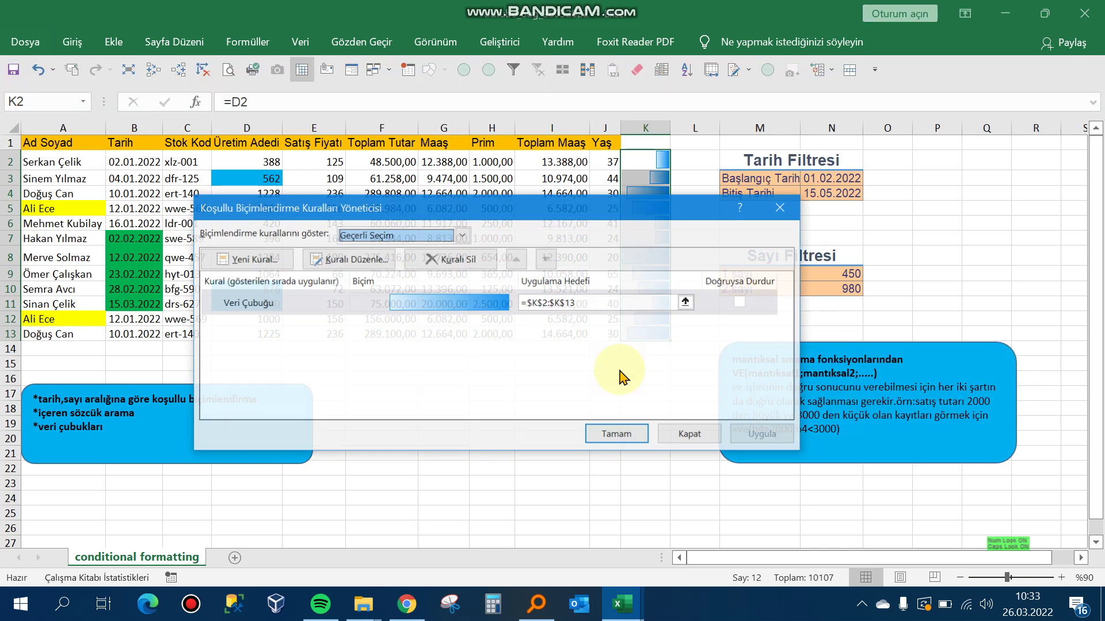
double_click(476, 305)
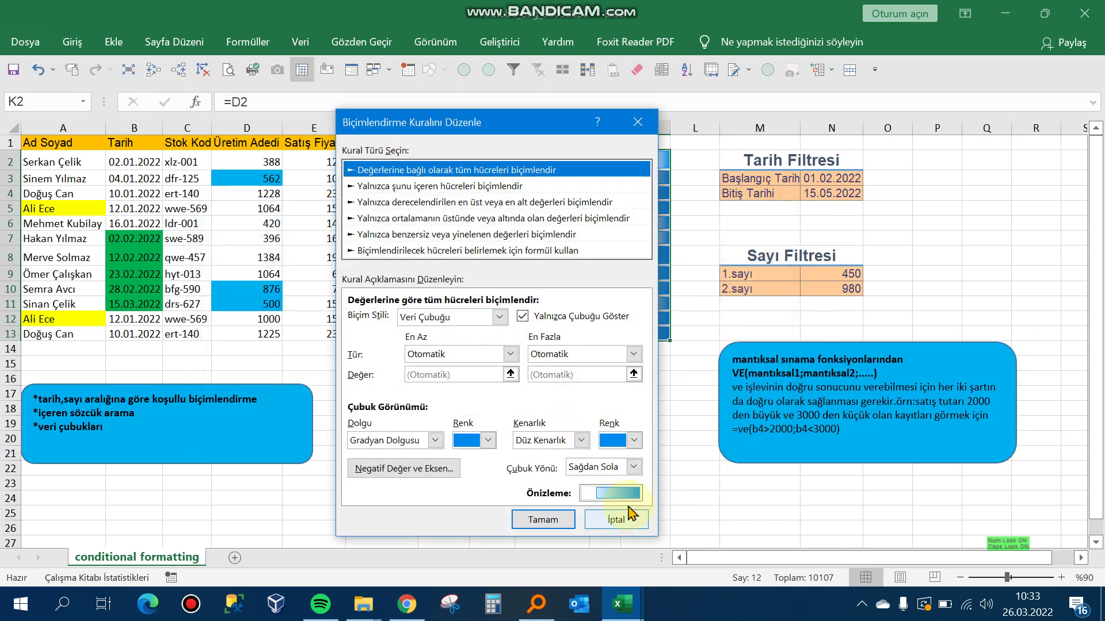
click(625, 471)
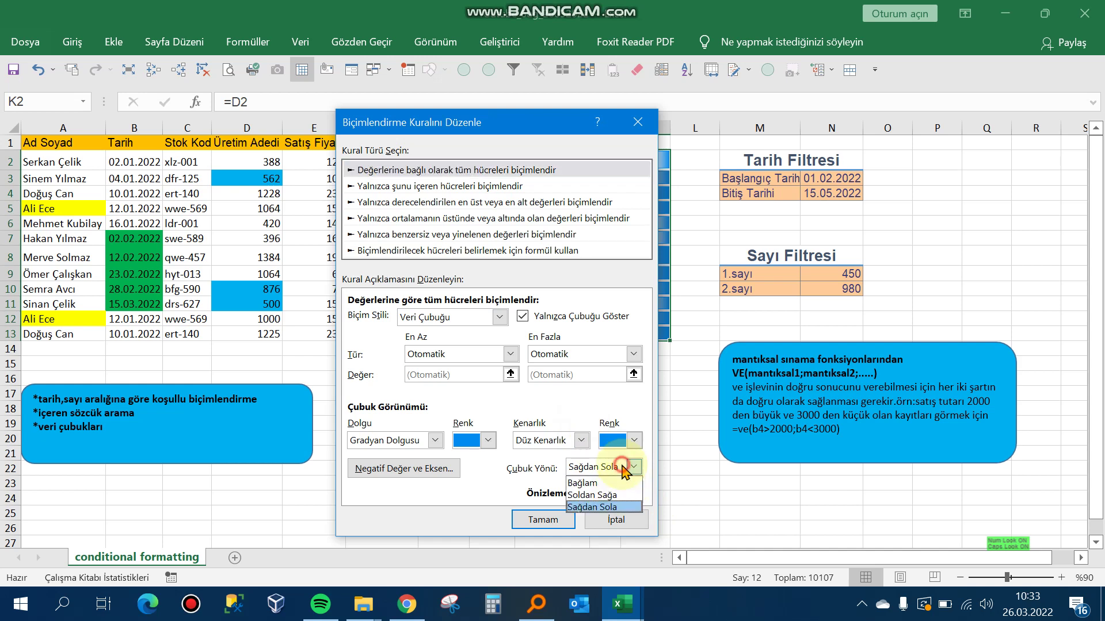
click(603, 496)
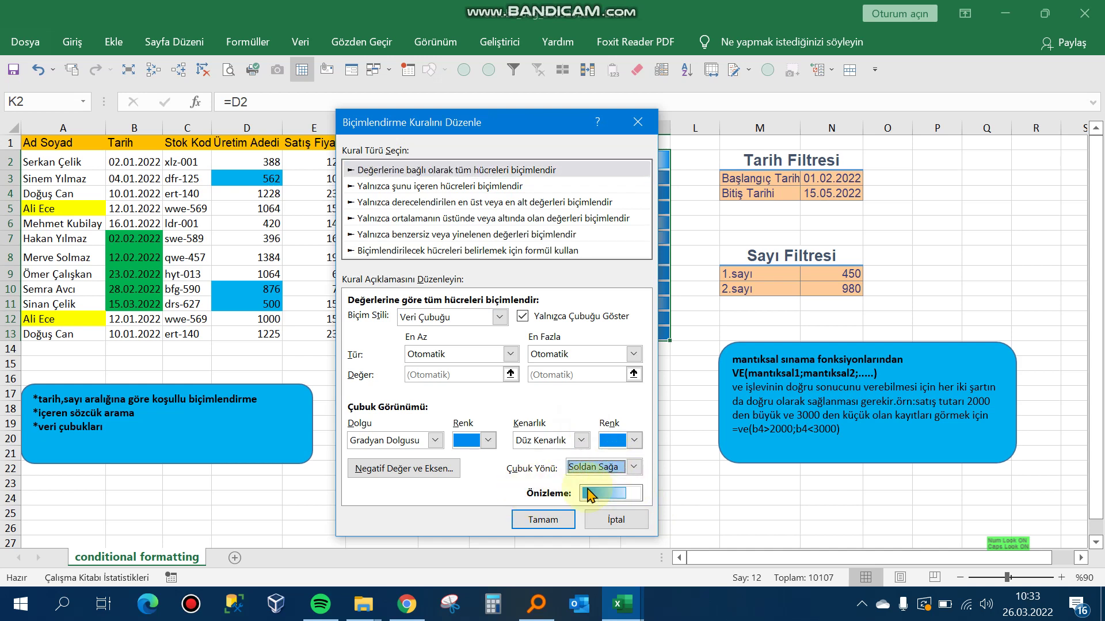
click(550, 519)
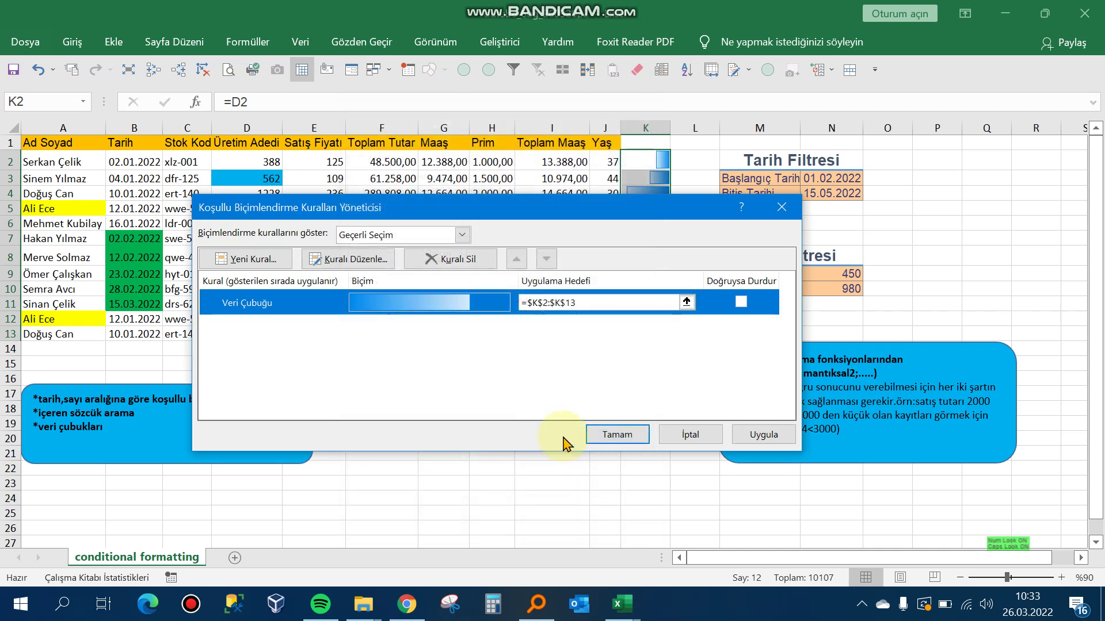
click(761, 435)
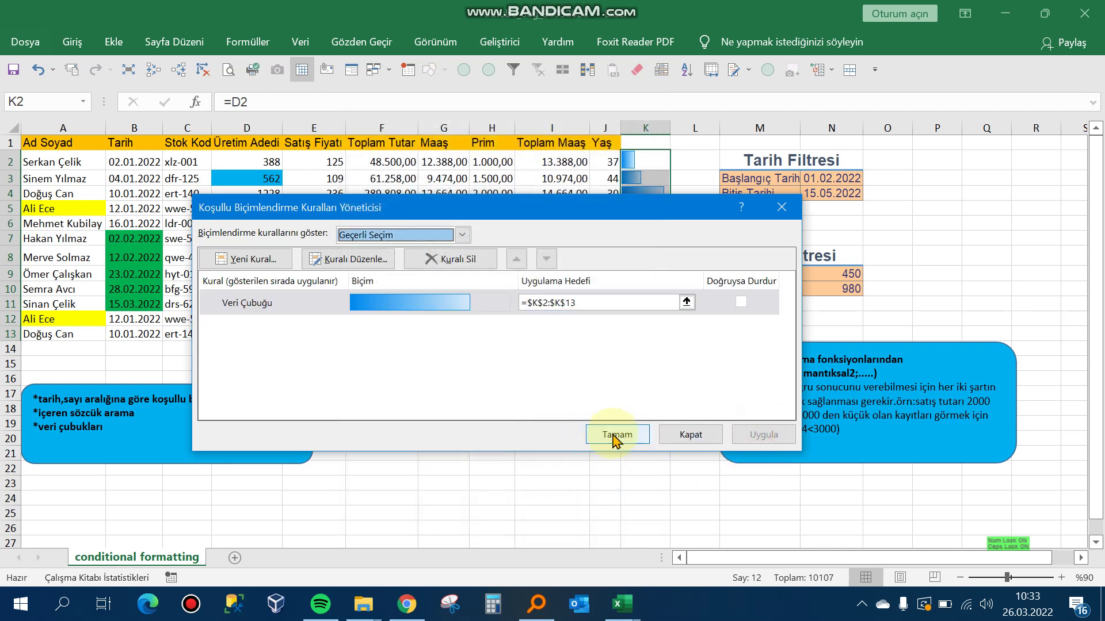
click(615, 437)
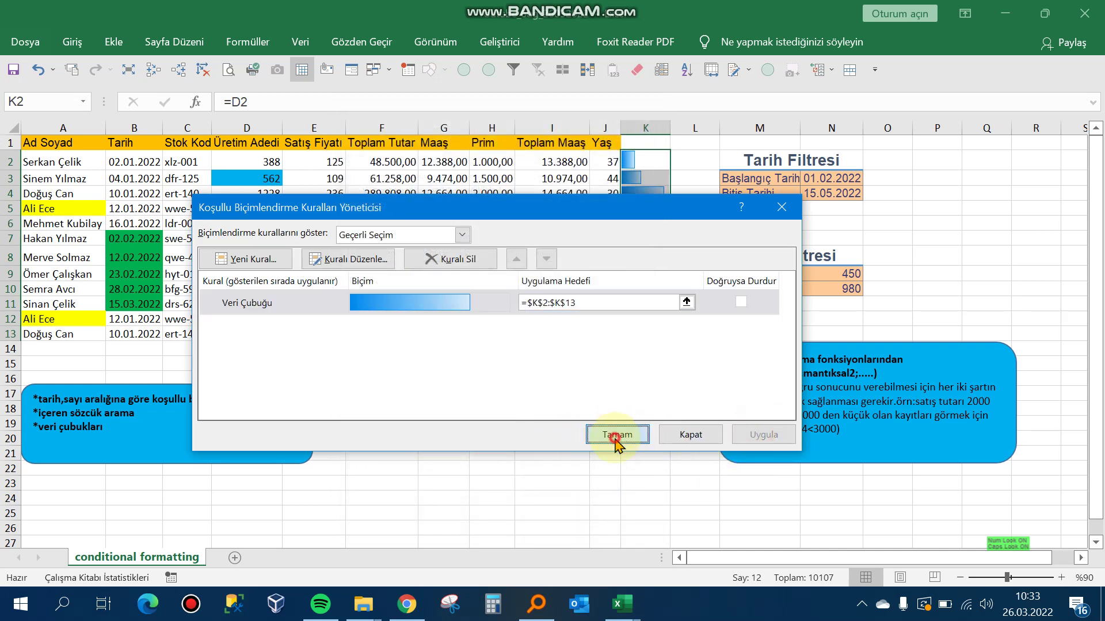
click(191, 601)
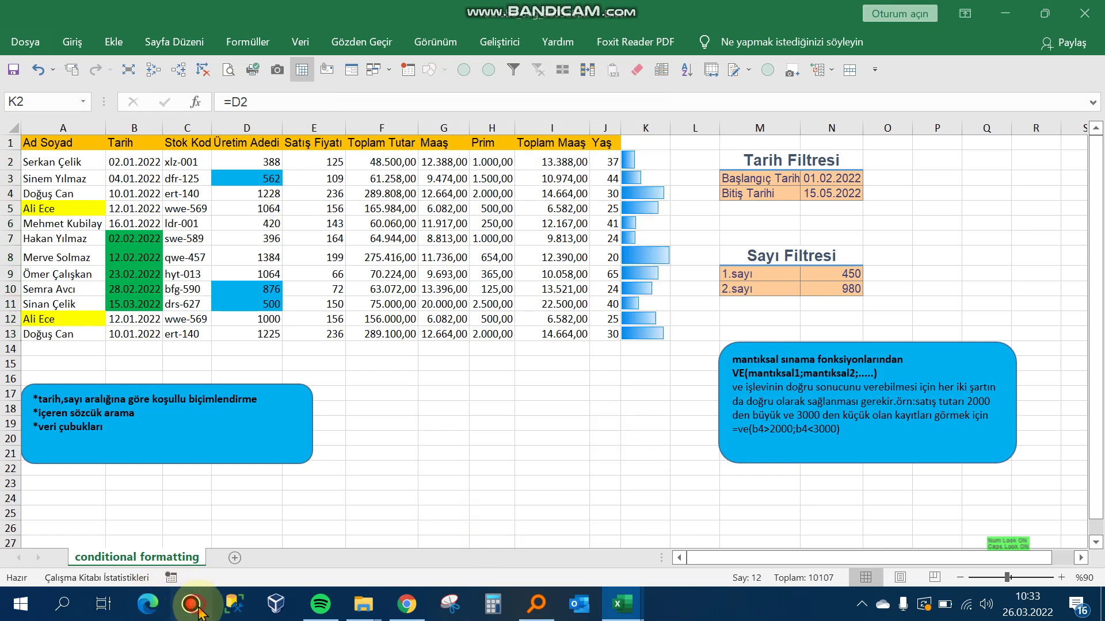